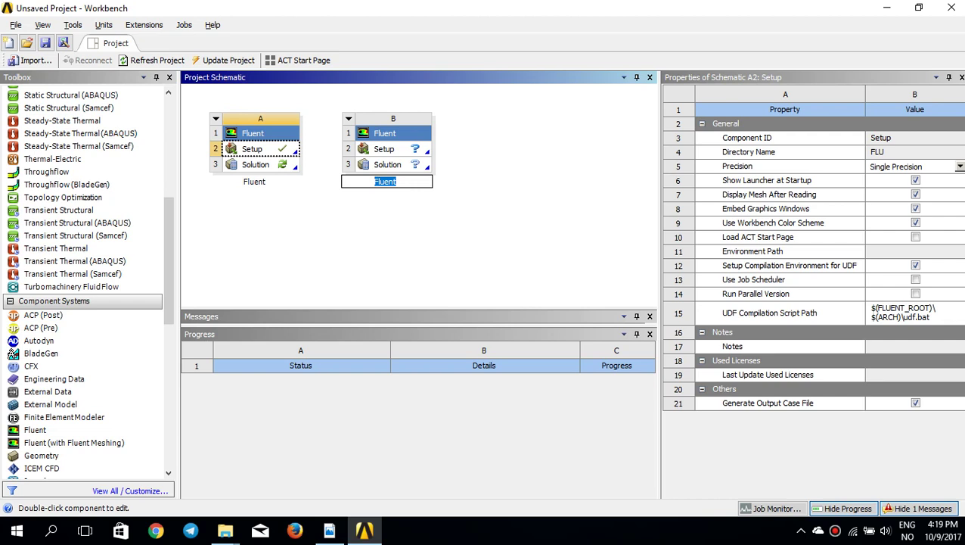
Launch the setup of the second Fluent system as a 2D, single-precision, serial session.
{"action": "double_click", "coordinate": [384, 149]}
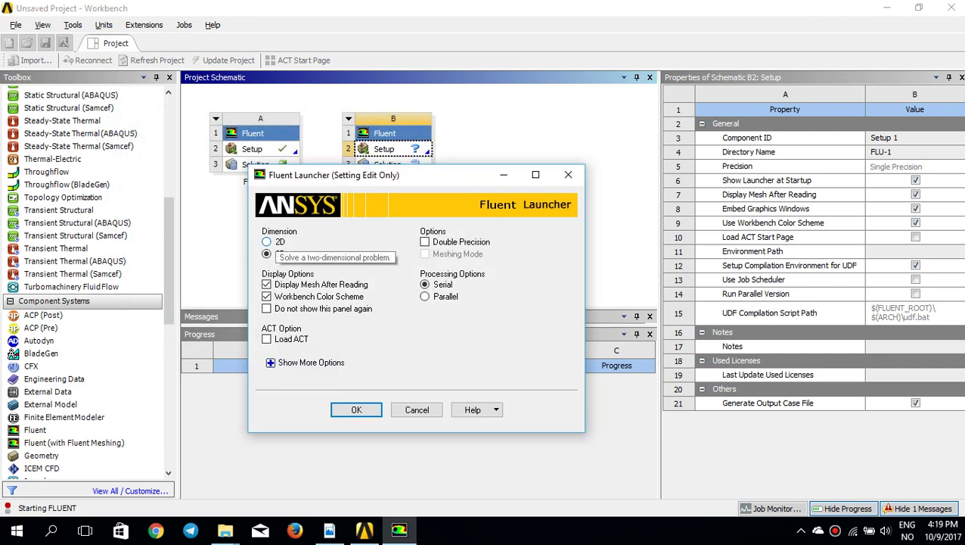
{"action": "left_click", "coordinate": [267, 241]}
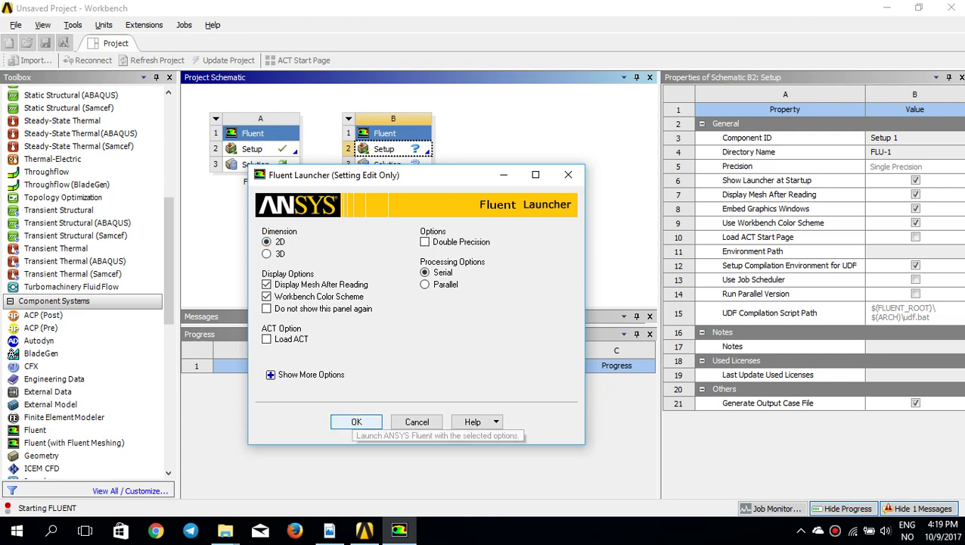
{"action": "left_click", "coordinate": [356, 421]}
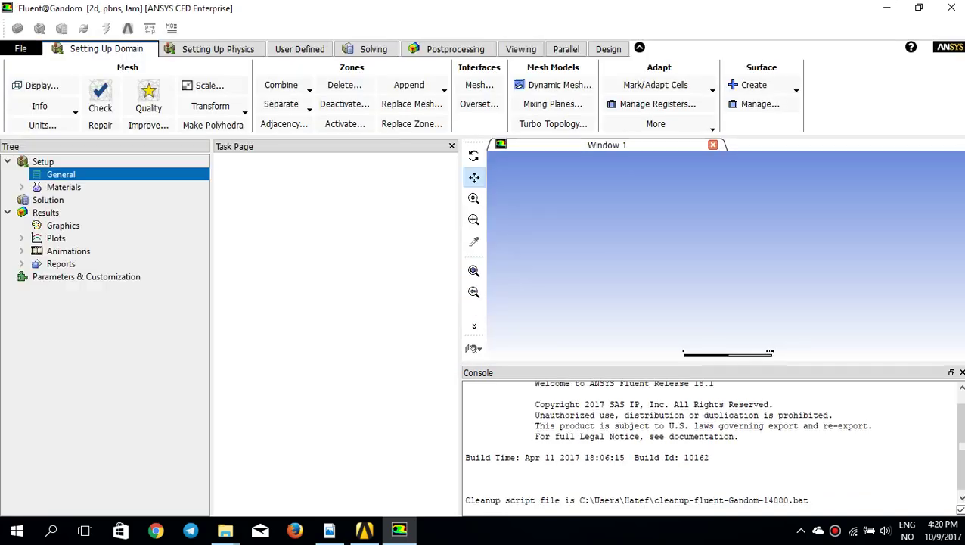
Import the mesh file from the "multiple reference fram" folder inside "Fluent Turorial cases" on the Desktop.
{"action": "left_click", "coordinate": [20, 48]}
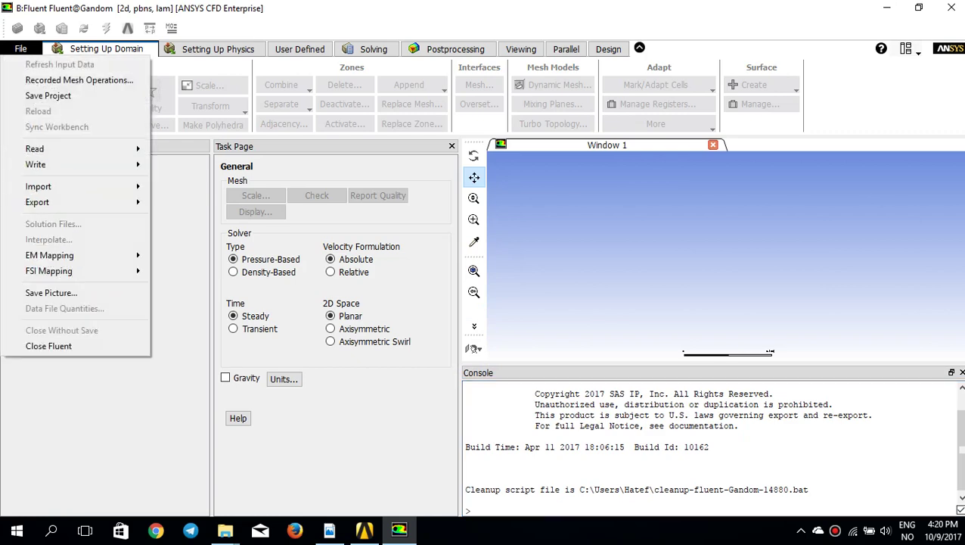
{"action": "mouse_move", "coordinate": [39, 186]}
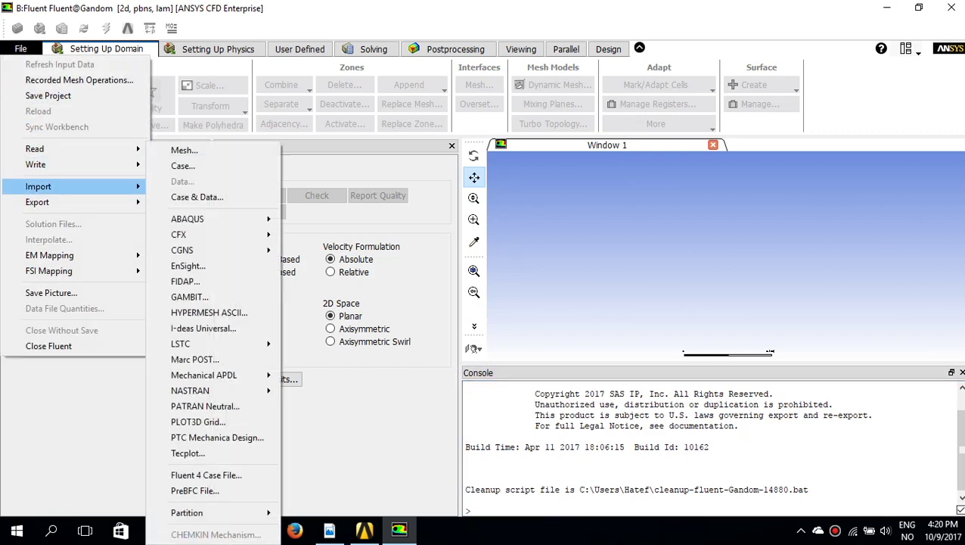
{"action": "left_click", "coordinate": [184, 150]}
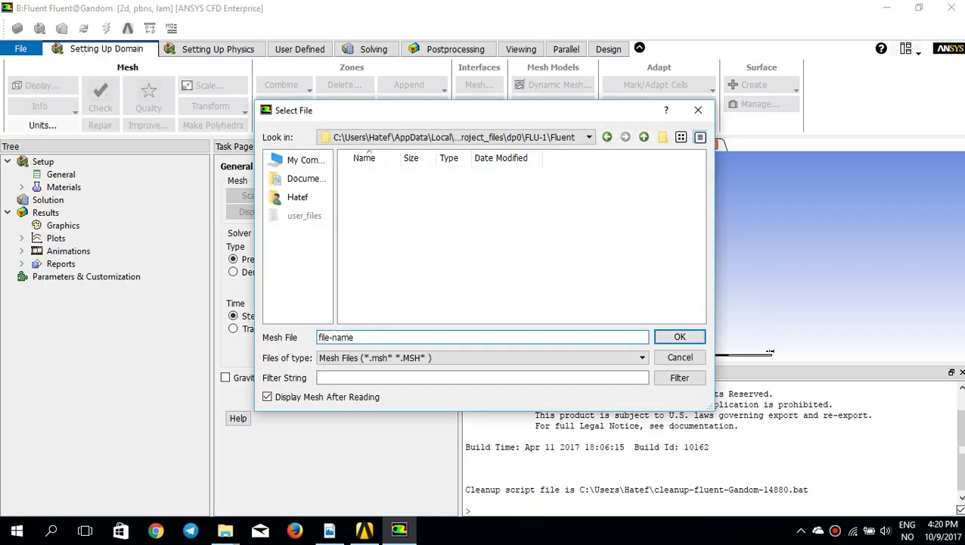
{"action": "left_click", "coordinate": [297, 197]}
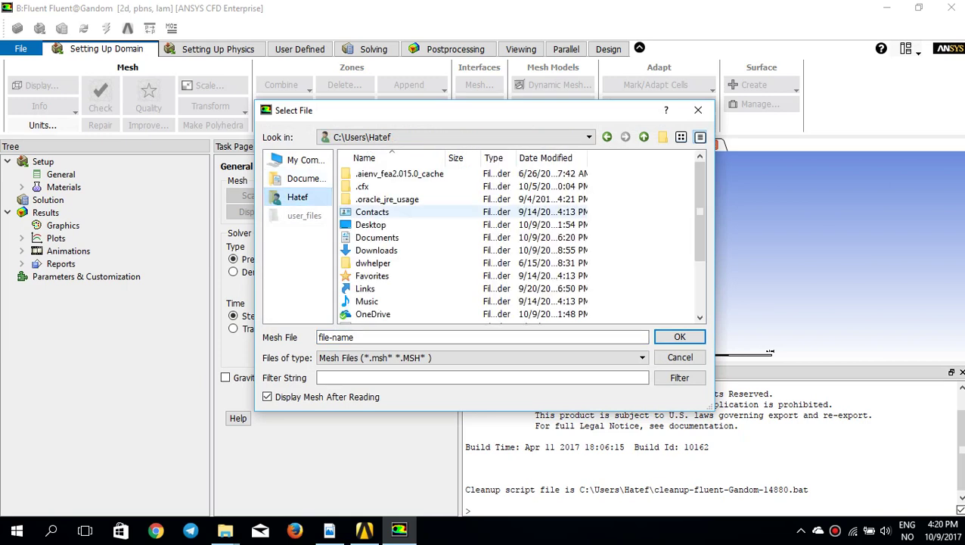
{"action": "double_click", "coordinate": [371, 225]}
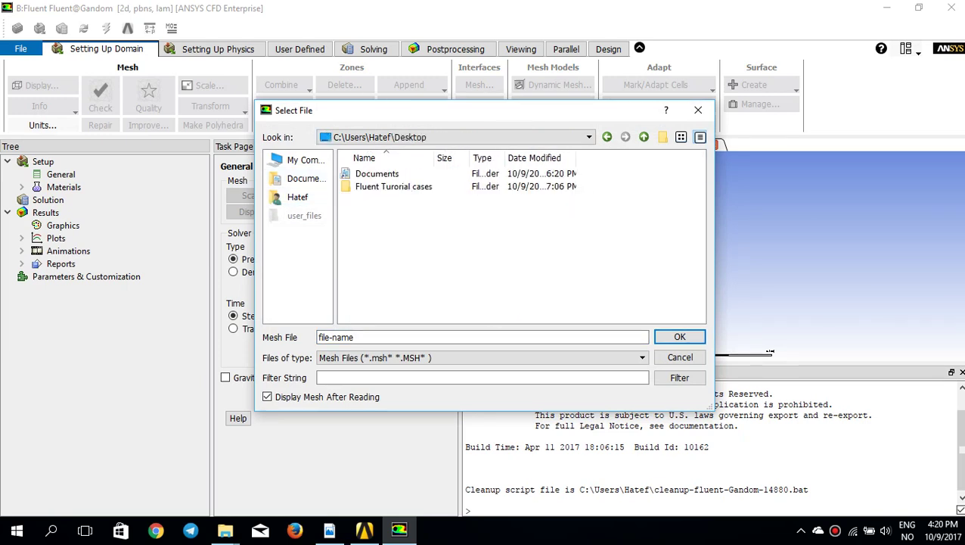
{"action": "double_click", "coordinate": [393, 186]}
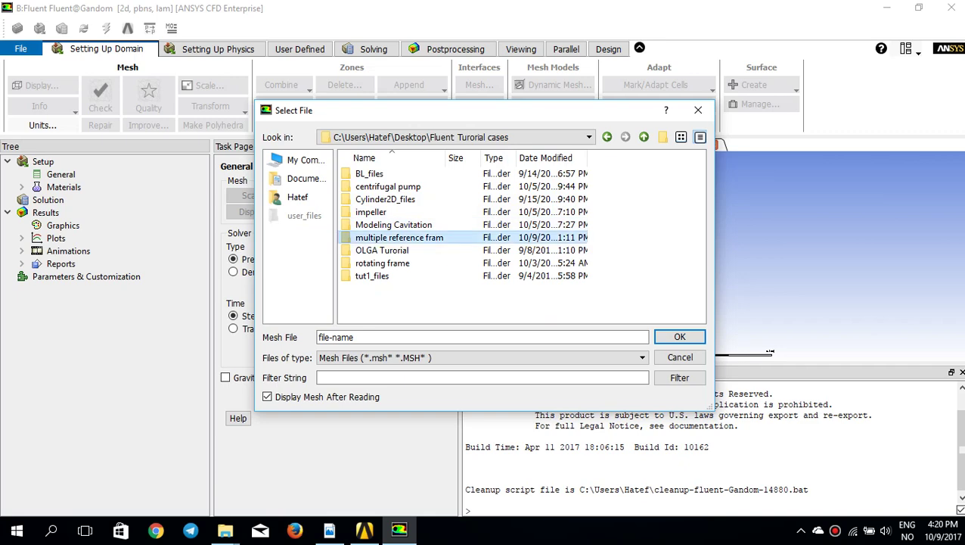
{"action": "double_click", "coordinate": [399, 237]}
{"action": "double_click", "coordinate": [389, 212]}
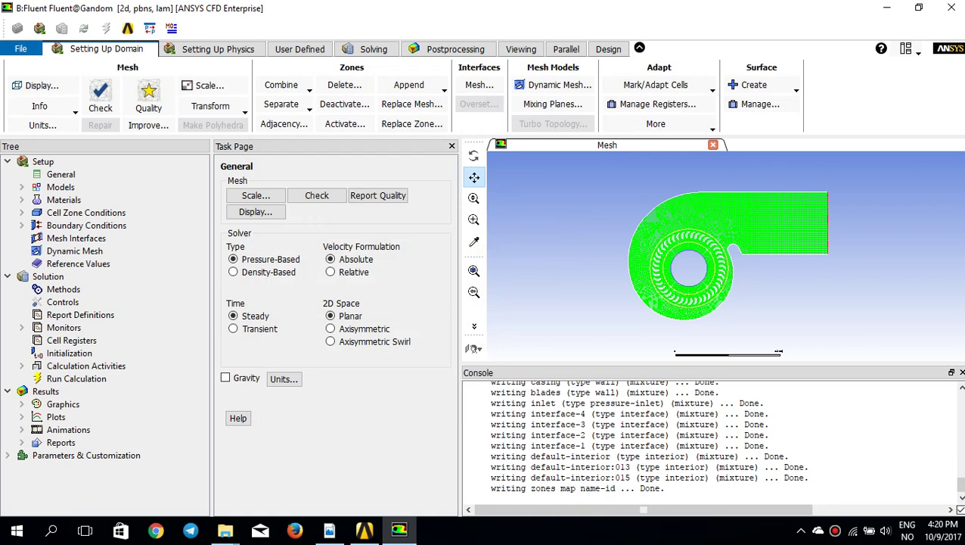
Display only the blades surface of the mesh, with edges shown.
{"action": "scroll", "coordinate": [634, 270], "scroll_direction": "up", "scroll_amount": 2}
{"action": "left_click_drag", "start_coordinate": [634, 271], "coordinate": [553, 271]}
{"action": "scroll", "coordinate": [560, 266], "scroll_direction": "down", "scroll_amount": 1}
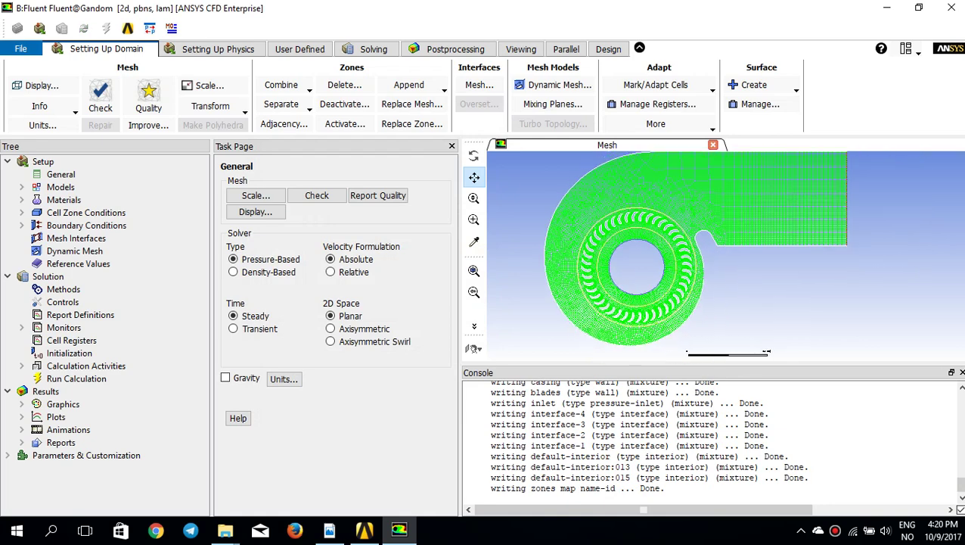
{"action": "left_click_drag", "start_coordinate": [637, 267], "coordinate": [630, 284]}
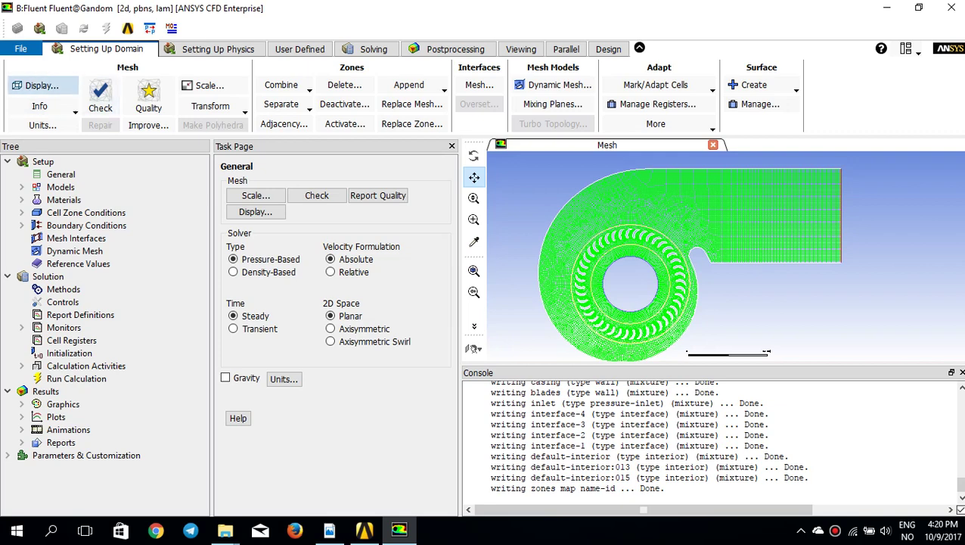
{"action": "left_click", "coordinate": [38, 86]}
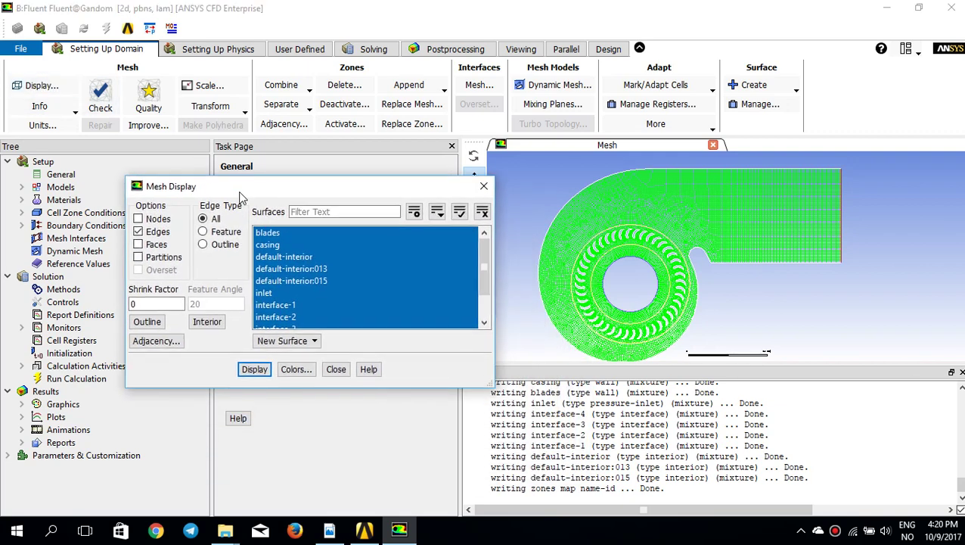
{"action": "left_click_drag", "start_coordinate": [257, 236], "coordinate": [263, 311]}
{"action": "left_click", "coordinate": [242, 360]}
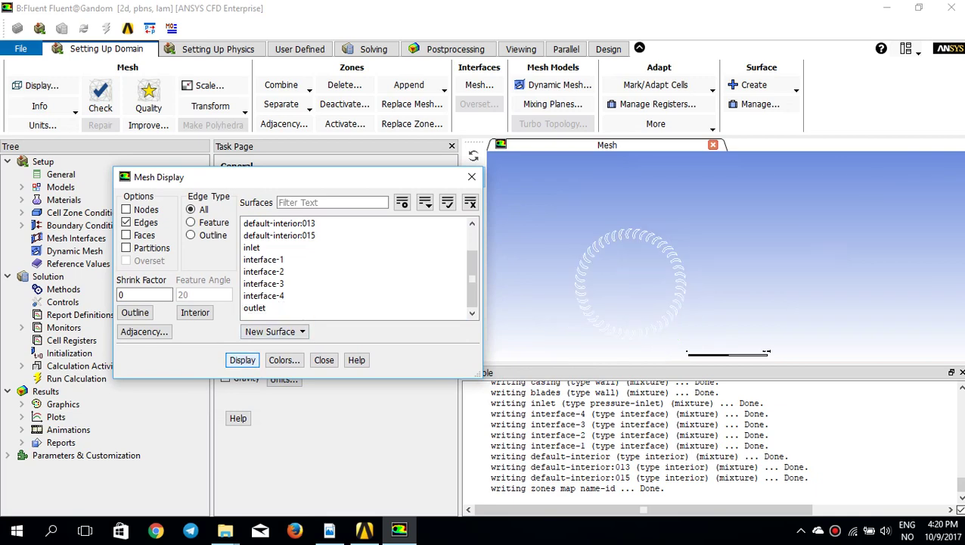
Add the casing, inlet and outlet surfaces to the displayed mesh.
{"action": "scroll", "coordinate": [354, 268], "scroll_direction": "up", "scroll_amount": 2}
{"action": "left_click", "coordinate": [256, 223]}
{"action": "left_click", "coordinate": [255, 235]}
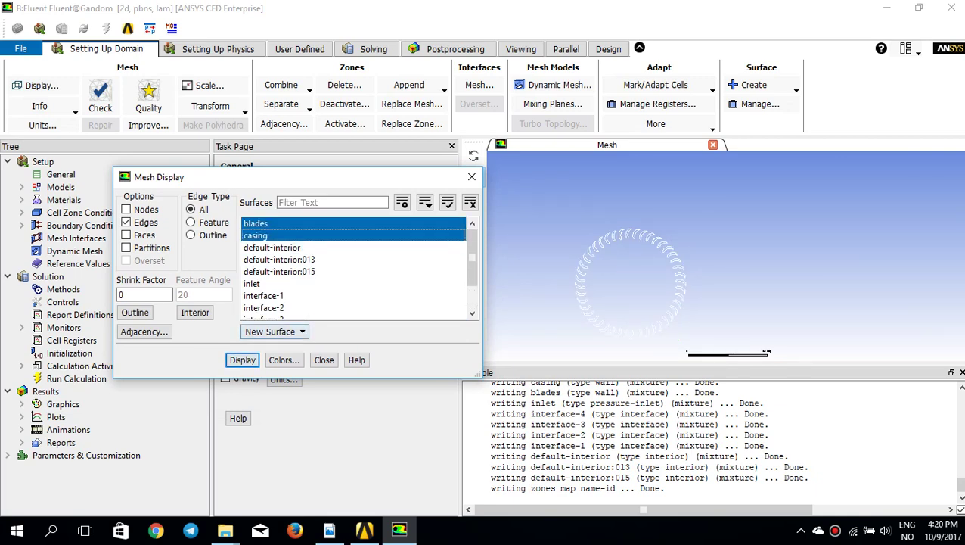
{"action": "left_click", "coordinate": [242, 361]}
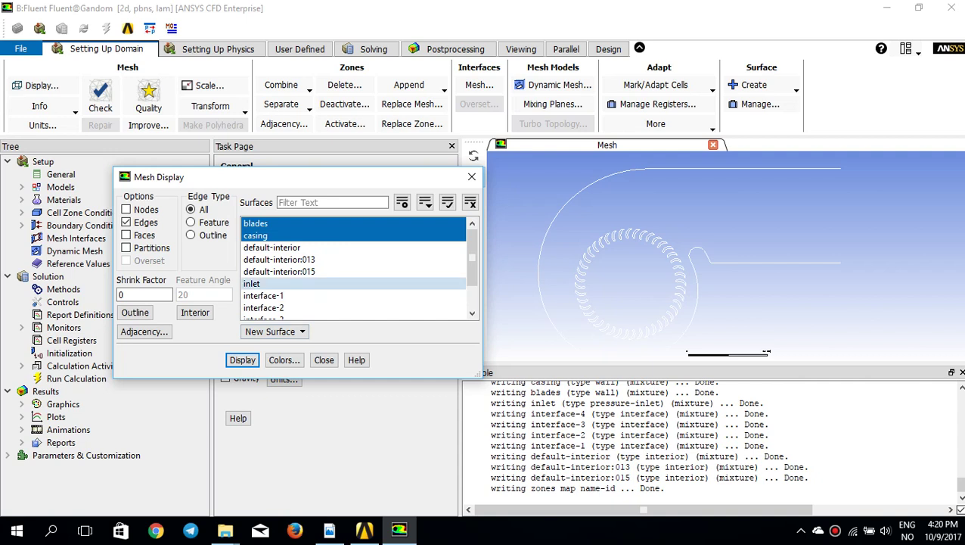
{"action": "left_click", "coordinate": [252, 284]}
{"action": "left_click", "coordinate": [242, 360]}
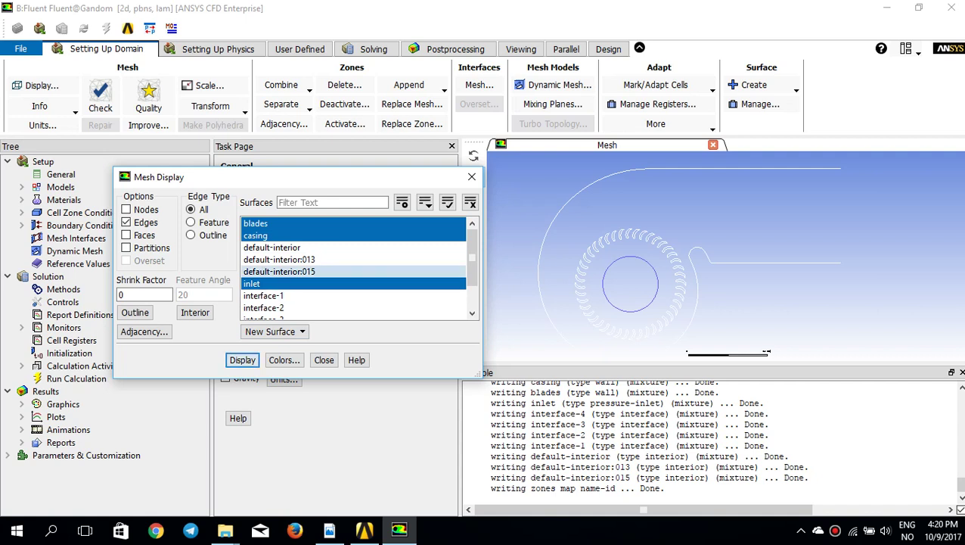
{"action": "scroll", "coordinate": [279, 272], "scroll_direction": "down", "scroll_amount": 1}
{"action": "left_click", "coordinate": [255, 308]}
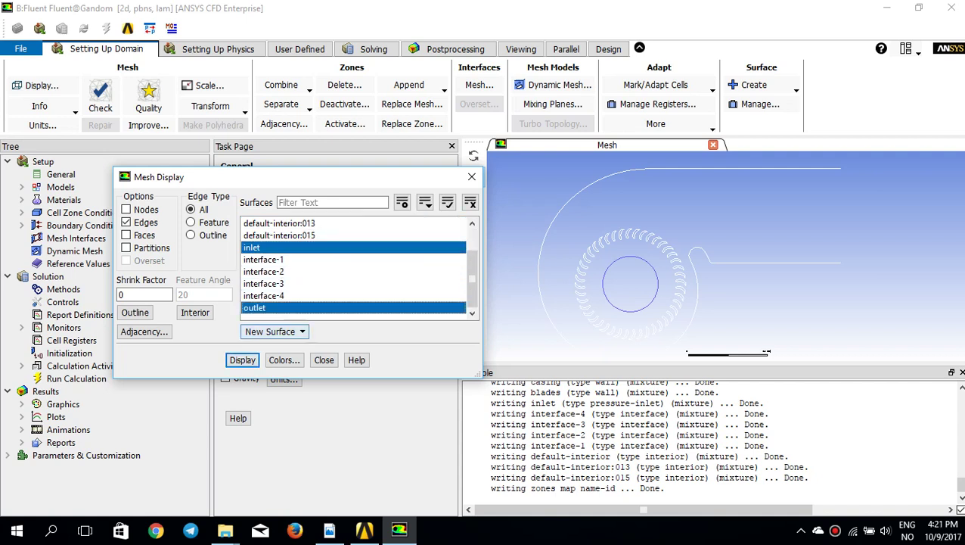
{"action": "left_click", "coordinate": [242, 360]}
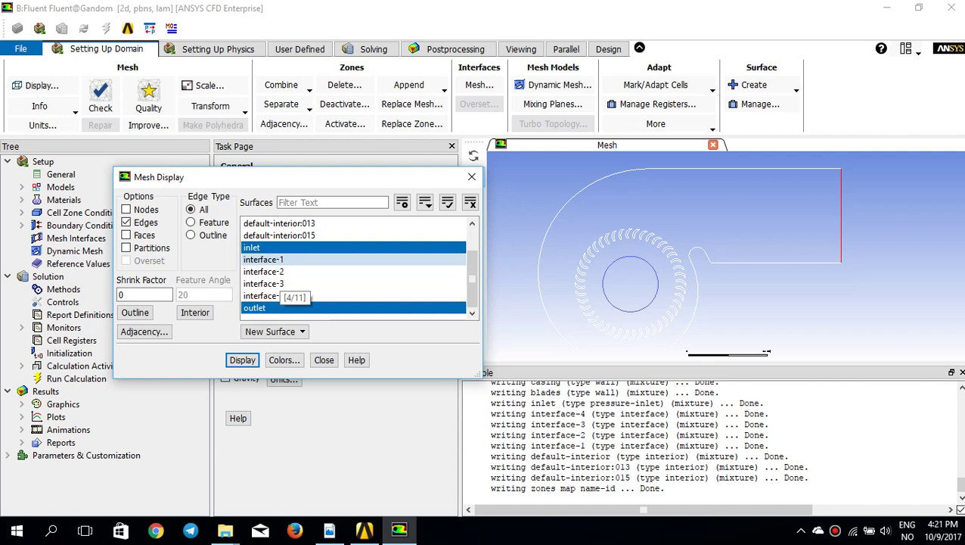
Add the surfaces interface-1, interface-2, interface-3 and interface-4 to the displayed mesh.
{"action": "left_click", "coordinate": [278, 260]}
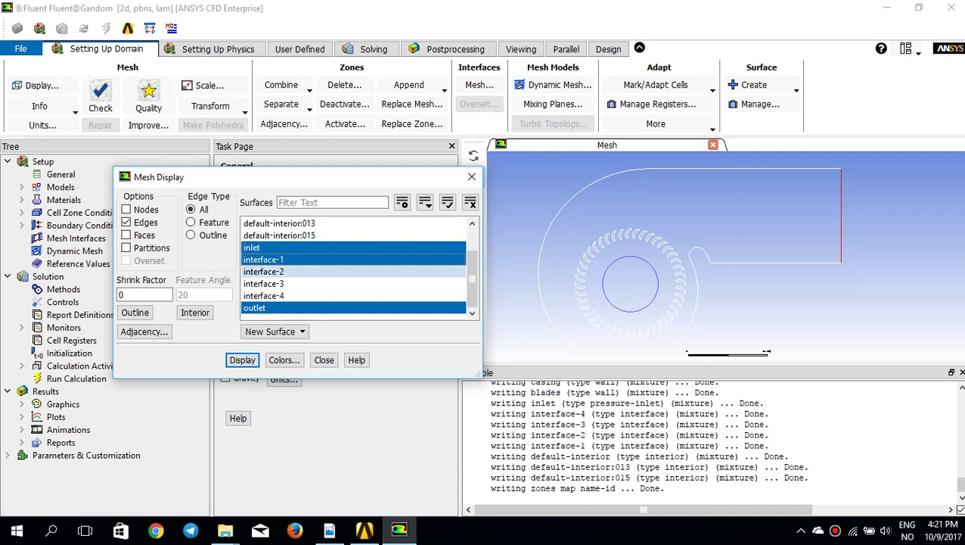
{"action": "left_click", "coordinate": [264, 272]}
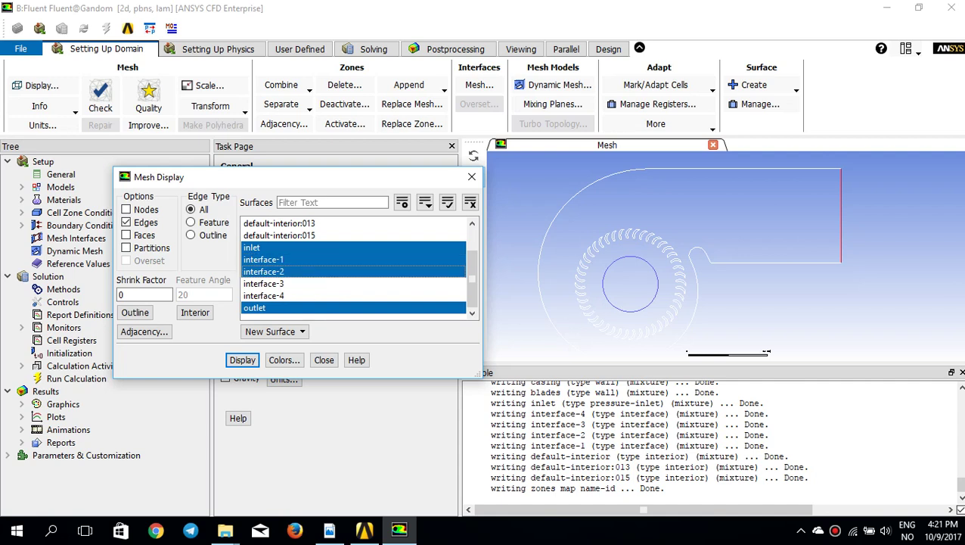
{"action": "left_click", "coordinate": [243, 361]}
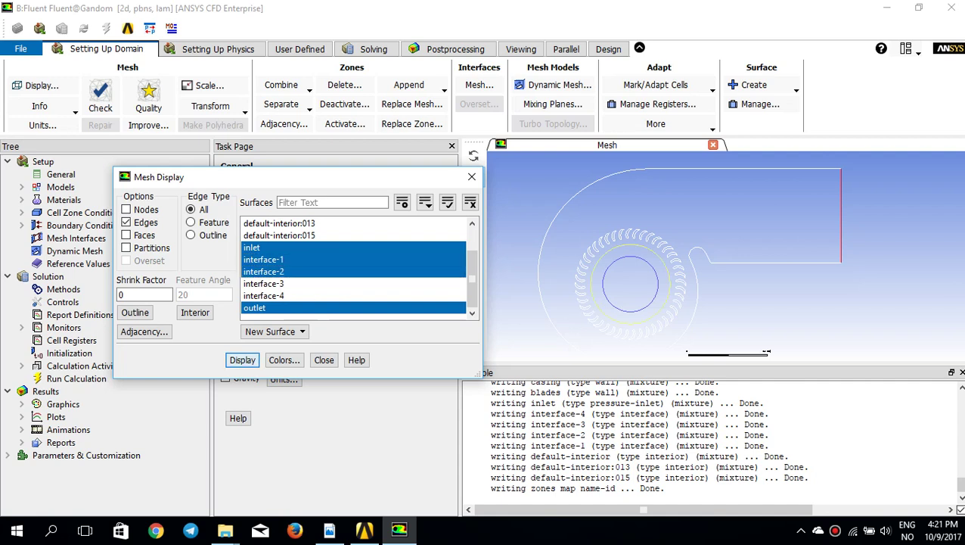
{"action": "left_click", "coordinate": [265, 284]}
{"action": "left_click", "coordinate": [265, 296]}
{"action": "key", "text": "Return"}
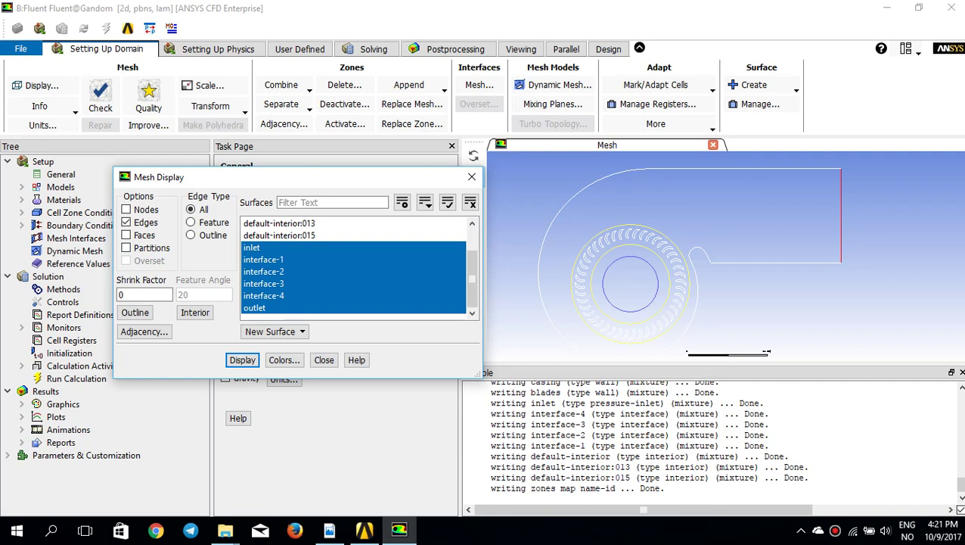
{"action": "scroll", "coordinate": [280, 254], "scroll_direction": "up", "scroll_amount": 1}
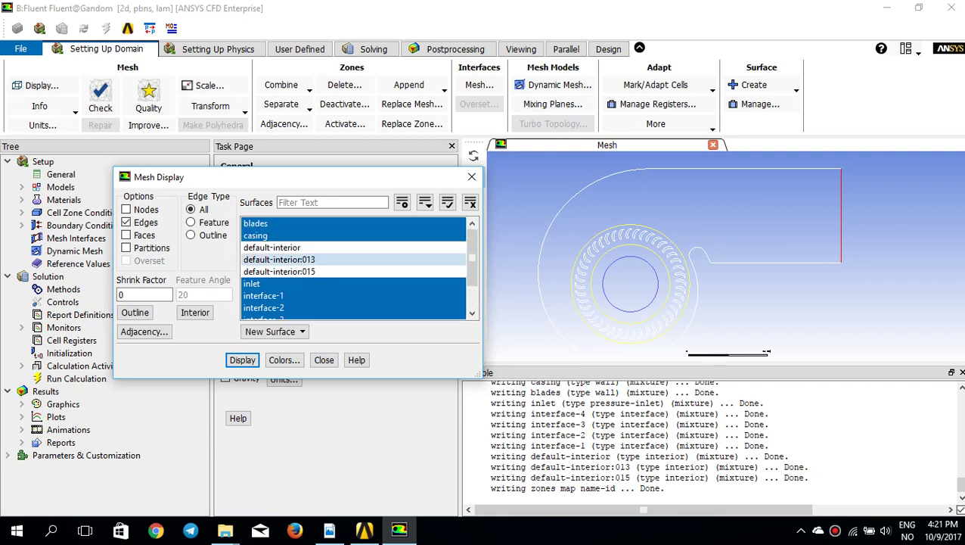
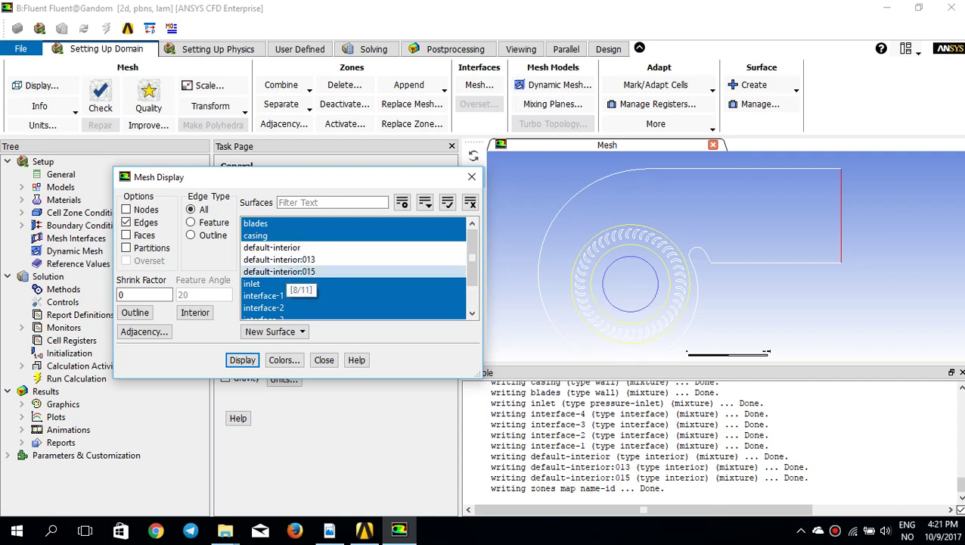
Examine which face zones are adjacent to the cell zones fluid-casing, fluid-inlet and fluid-rotor, and close the mesh display settings.
{"action": "left_click", "coordinate": [144, 331]}
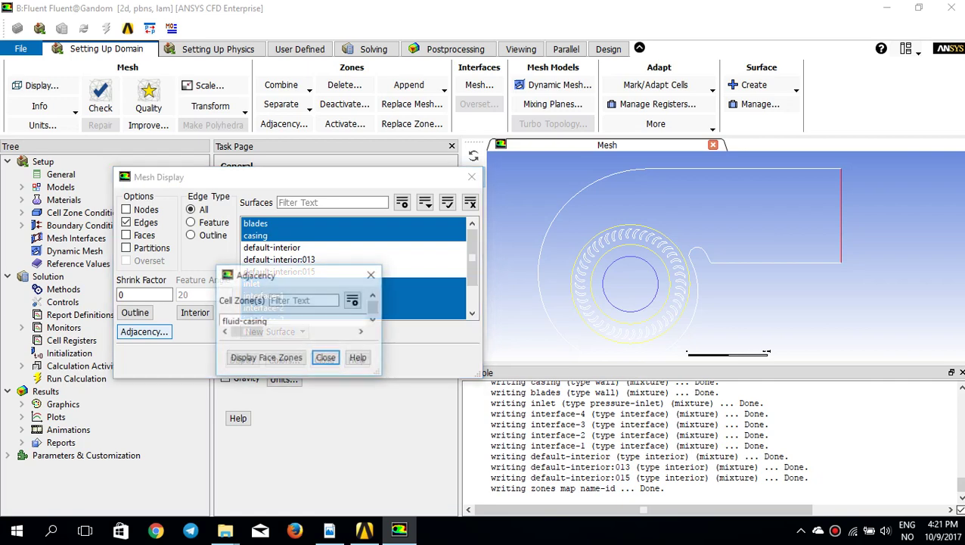
{"action": "left_click_drag", "start_coordinate": [348, 216], "coordinate": [149, 169]}
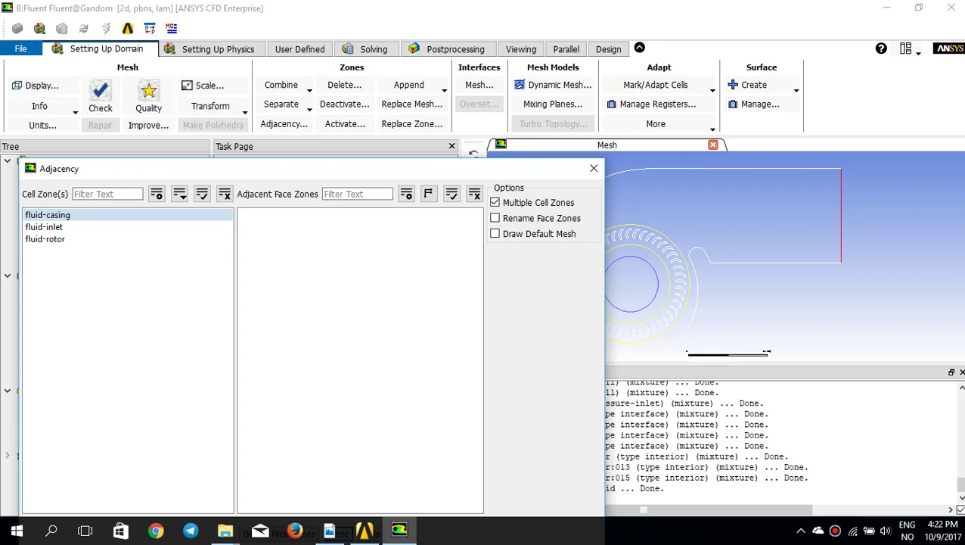
{"action": "left_click", "coordinate": [79, 215]}
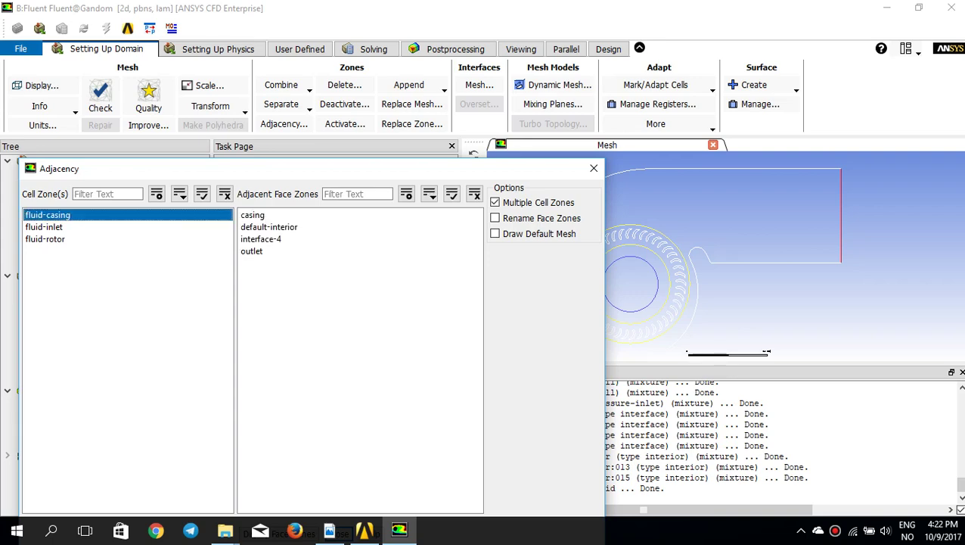
{"action": "left_click_drag", "start_coordinate": [265, 169], "coordinate": [314, 148]}
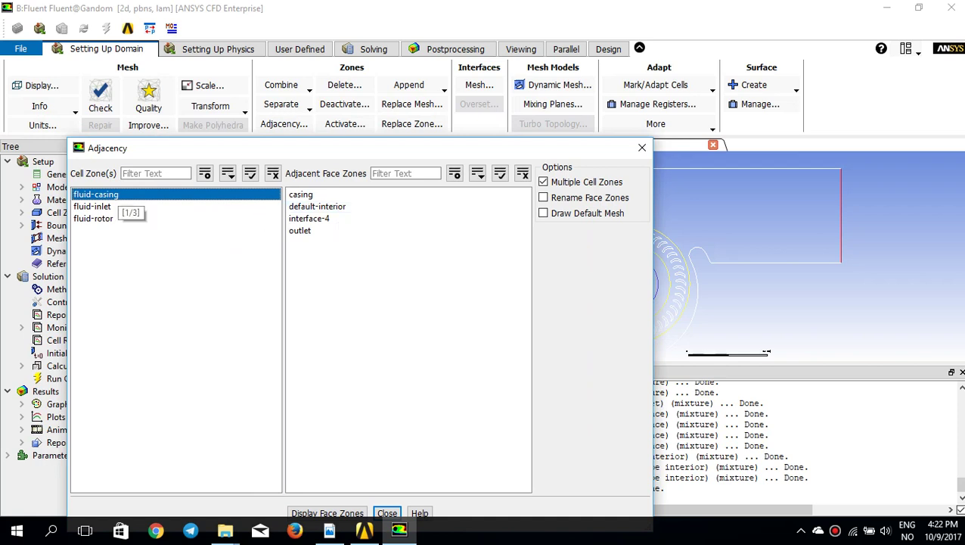
{"action": "left_click", "coordinate": [115, 195]}
{"action": "left_click", "coordinate": [113, 206]}
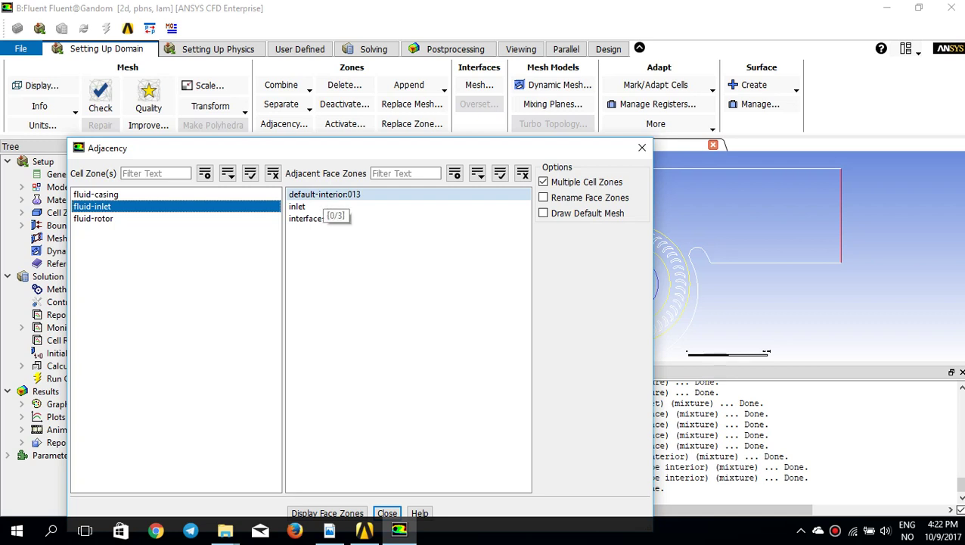
{"action": "left_click", "coordinate": [121, 206]}
{"action": "left_click", "coordinate": [121, 219]}
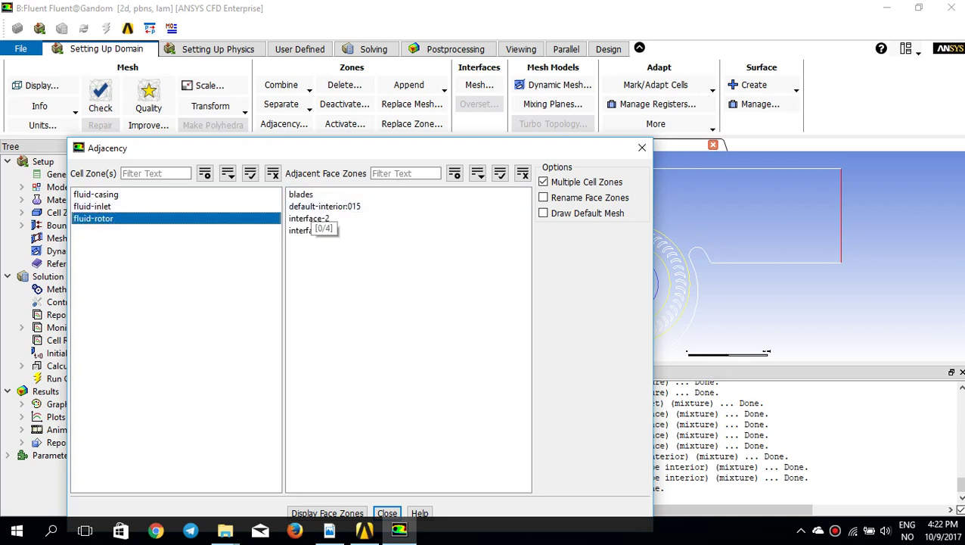
{"action": "left_click", "coordinate": [641, 147]}
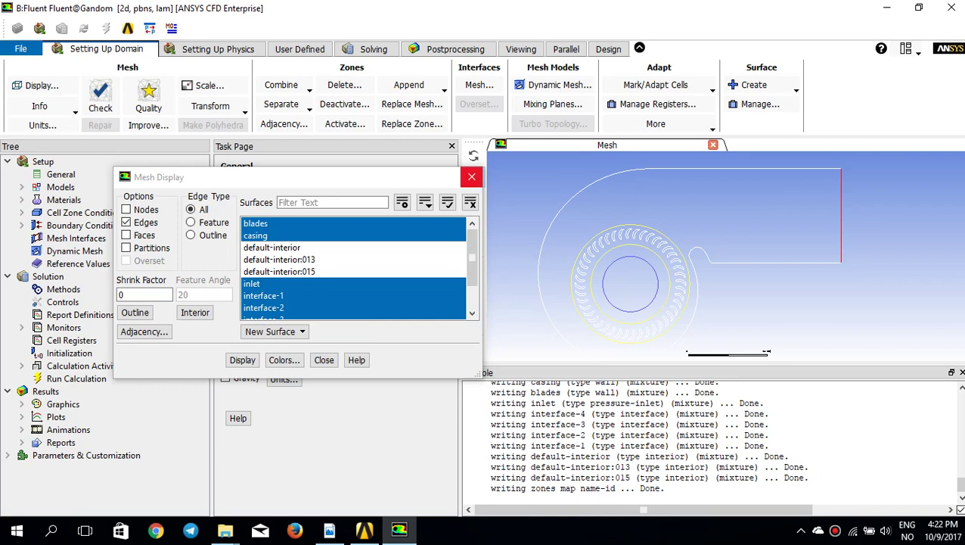
{"action": "left_click", "coordinate": [471, 177]}
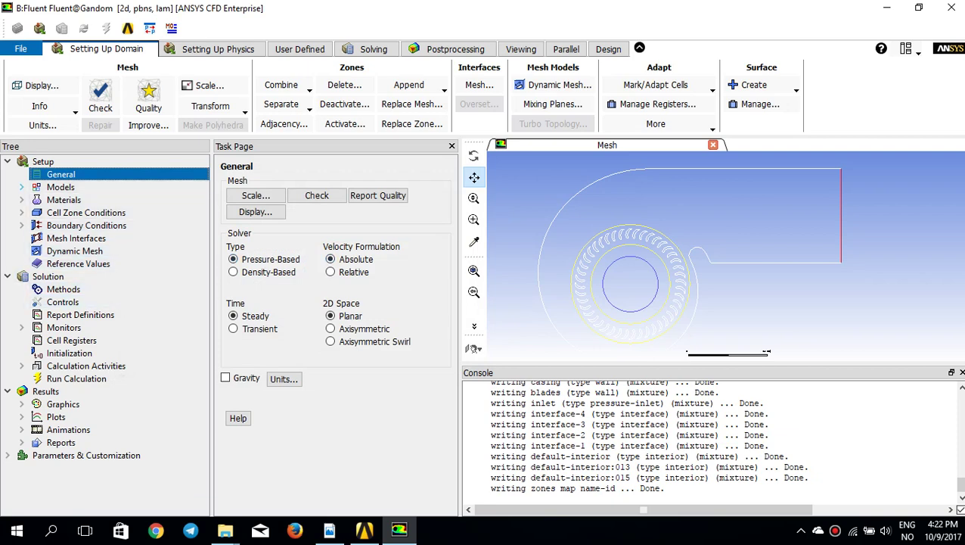
Set the viscous model to standard k-epsilon with enhanced wall treatment.
{"action": "left_click", "coordinate": [21, 187]}
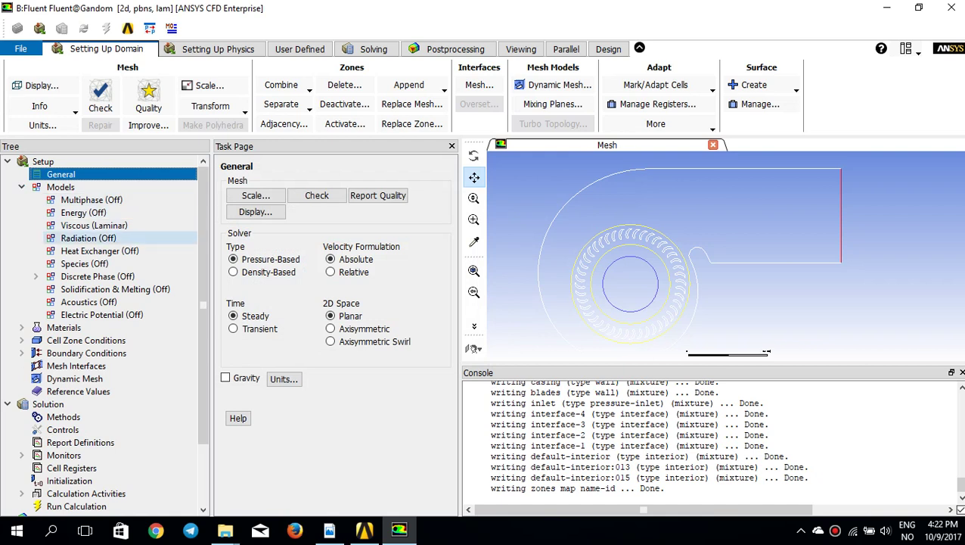
{"action": "double_click", "coordinate": [88, 239]}
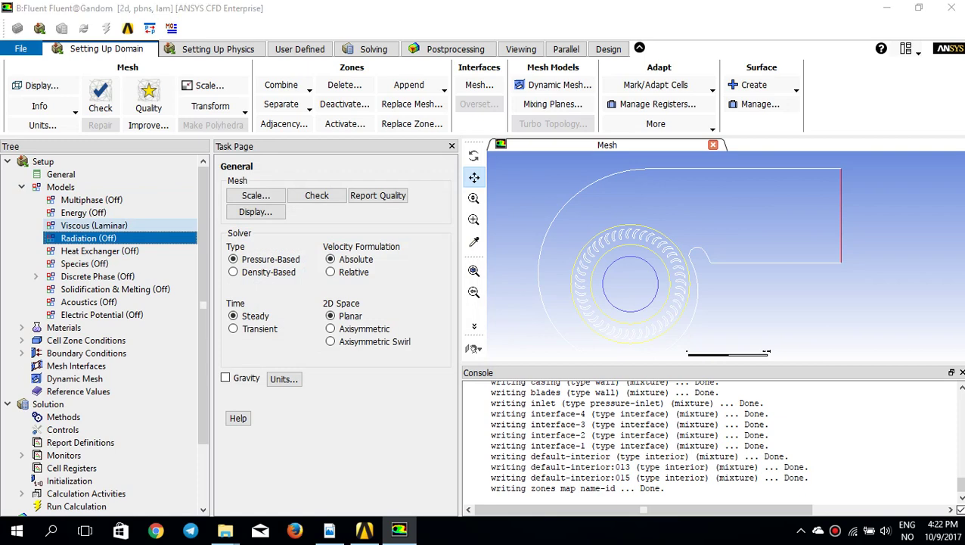
{"action": "left_click", "coordinate": [337, 275]}
{"action": "left_click", "coordinate": [94, 225]}
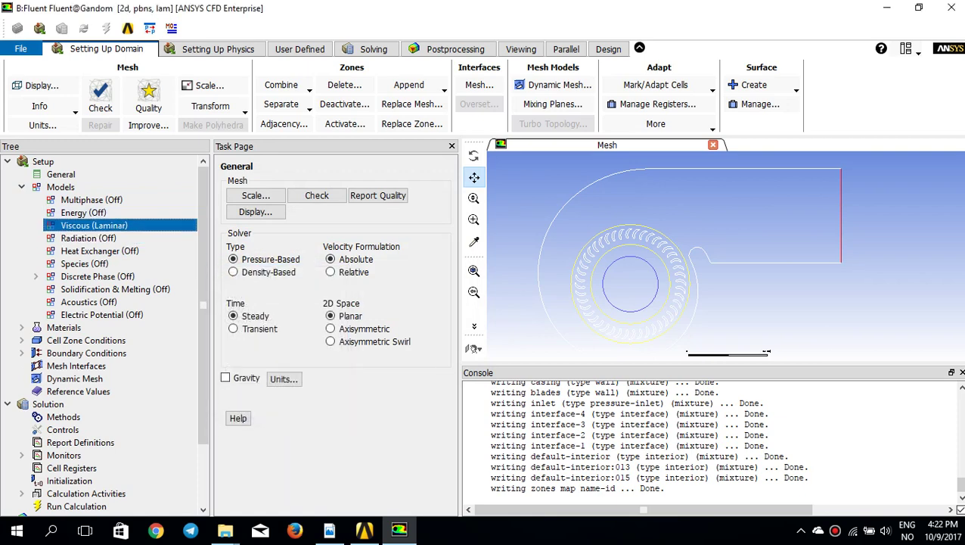
{"action": "double_click", "coordinate": [94, 226]}
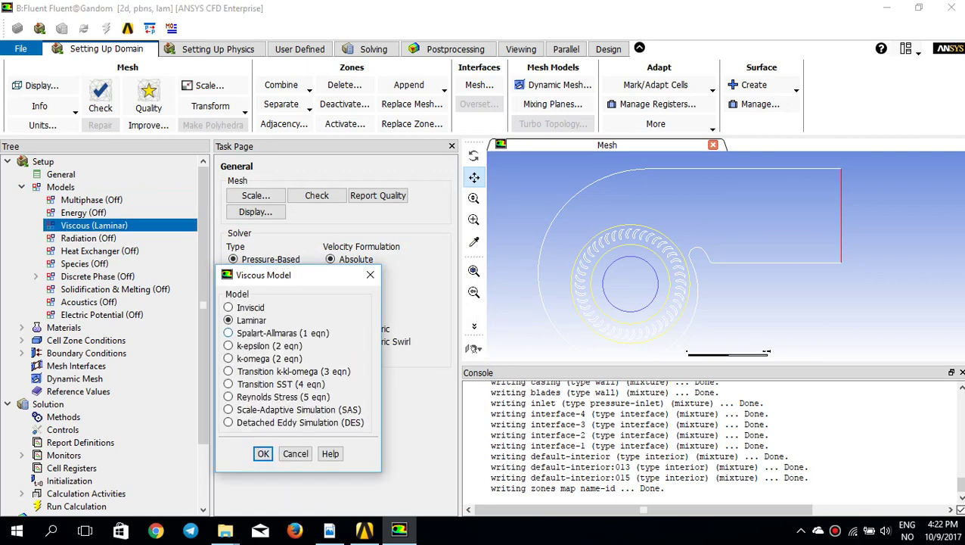
{"action": "left_click", "coordinate": [270, 346]}
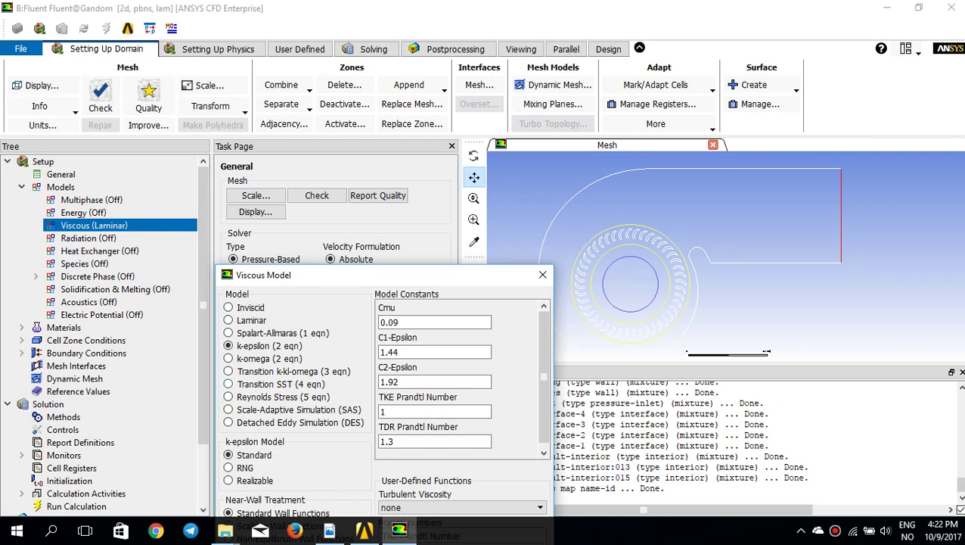
{"action": "left_click_drag", "start_coordinate": [320, 279], "coordinate": [319, 112]}
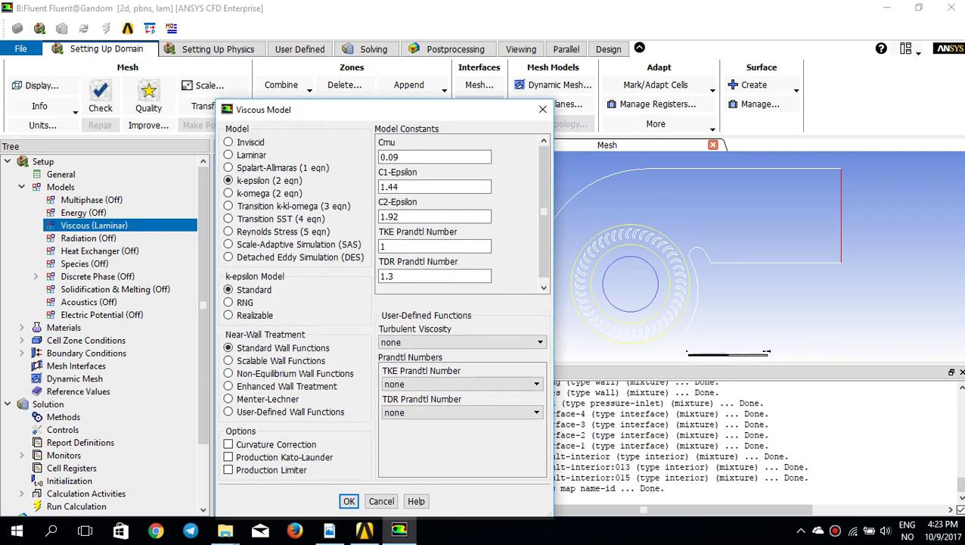
{"action": "left_click", "coordinate": [286, 387]}
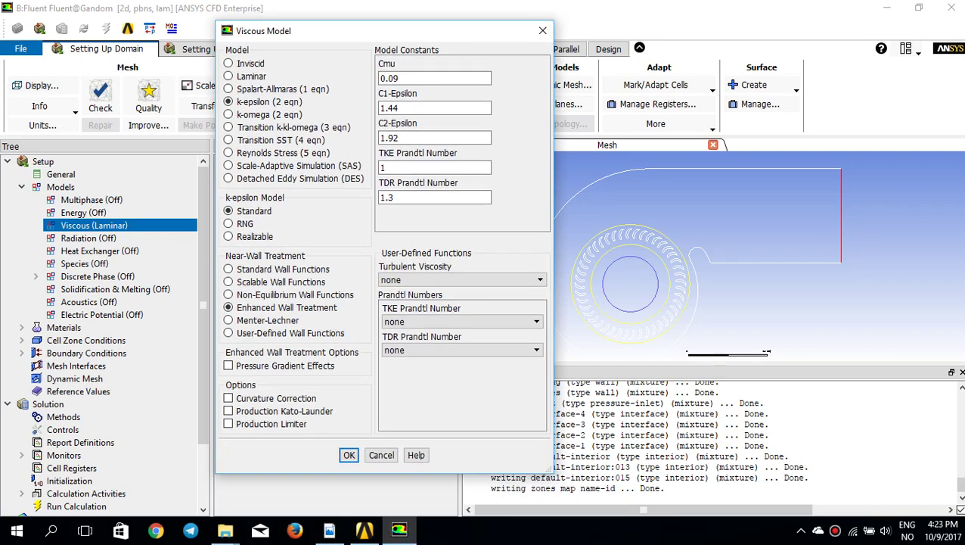
{"action": "left_click", "coordinate": [348, 454]}
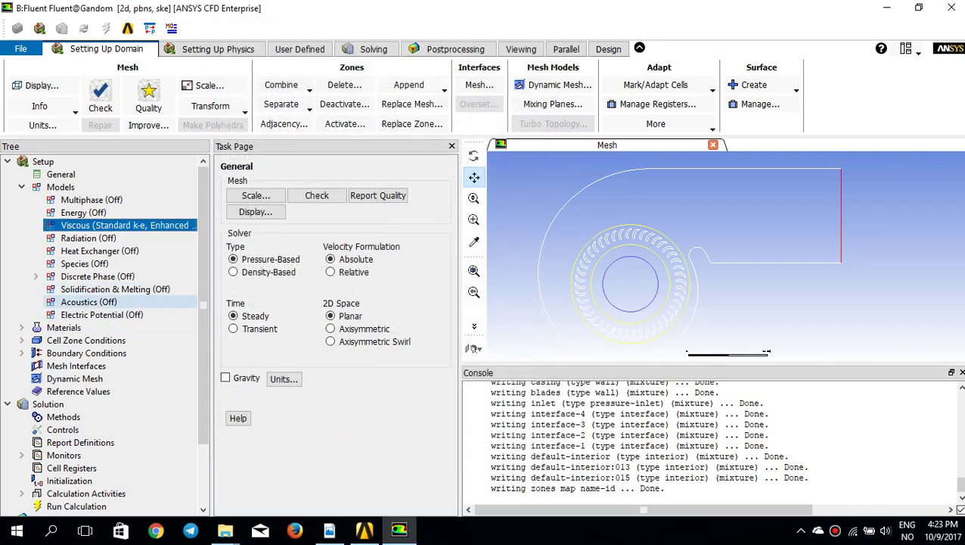
Review the density and viscosity settings of the fluid material air, and close them without changes.
{"action": "left_click", "coordinate": [22, 327]}
{"action": "left_click", "coordinate": [36, 341]}
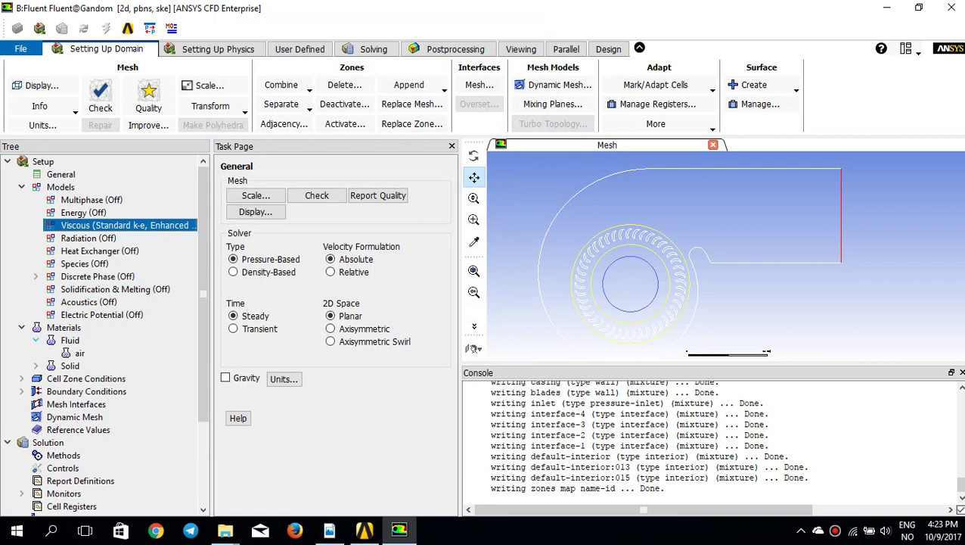
{"action": "left_click", "coordinate": [70, 340]}
{"action": "double_click", "coordinate": [80, 354]}
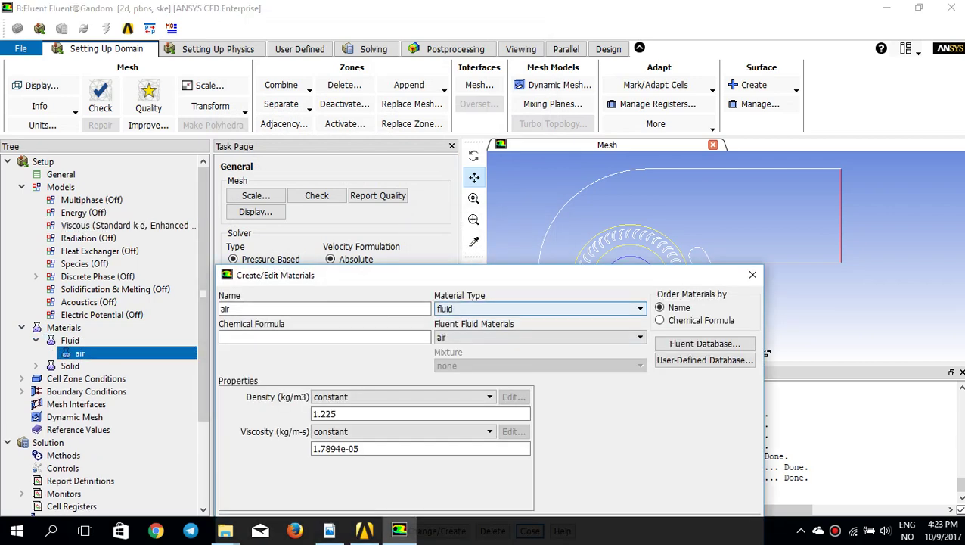
{"action": "left_click", "coordinate": [752, 274]}
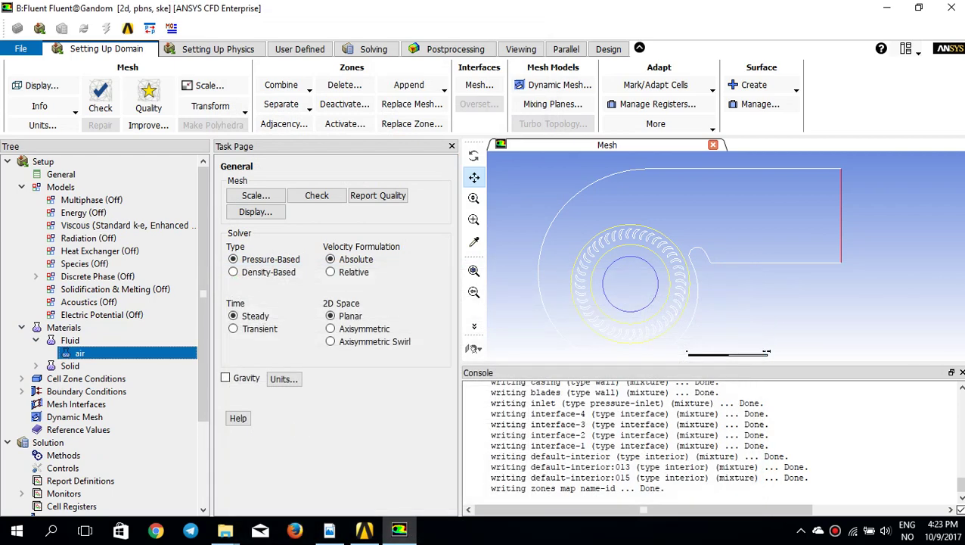
{"action": "left_click", "coordinate": [22, 378]}
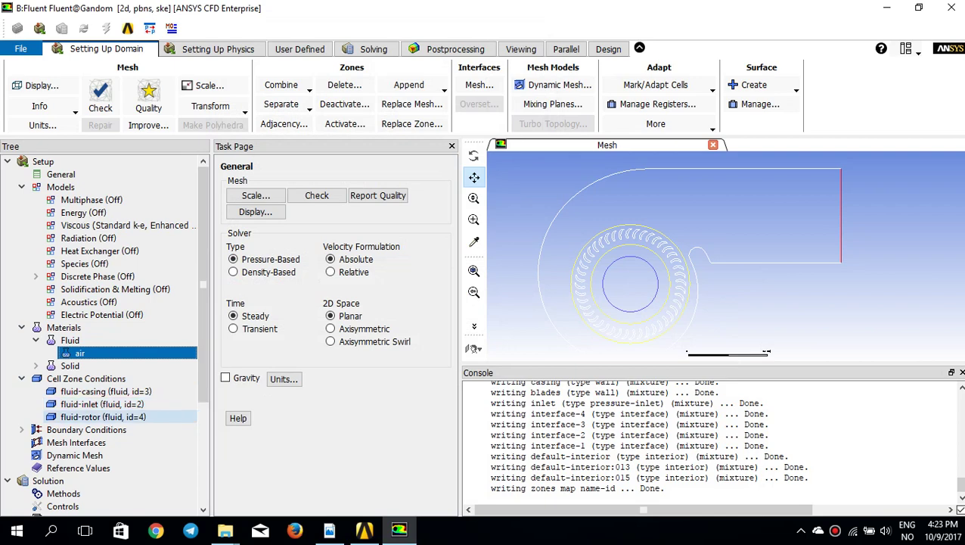
{"action": "left_click", "coordinate": [103, 417]}
{"action": "double_click", "coordinate": [103, 417]}
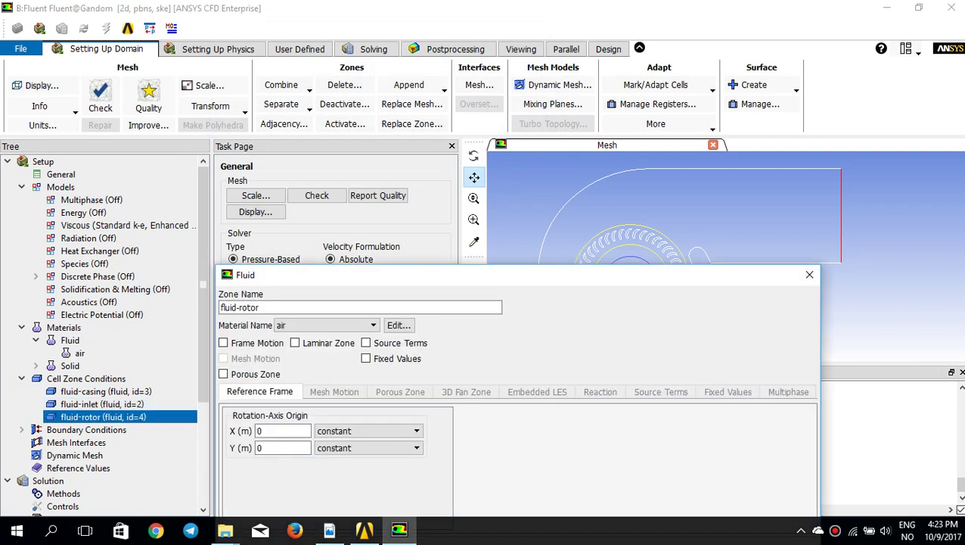
{"action": "left_click_drag", "start_coordinate": [571, 279], "coordinate": [523, 211]}
{"action": "left_click", "coordinate": [175, 275]}
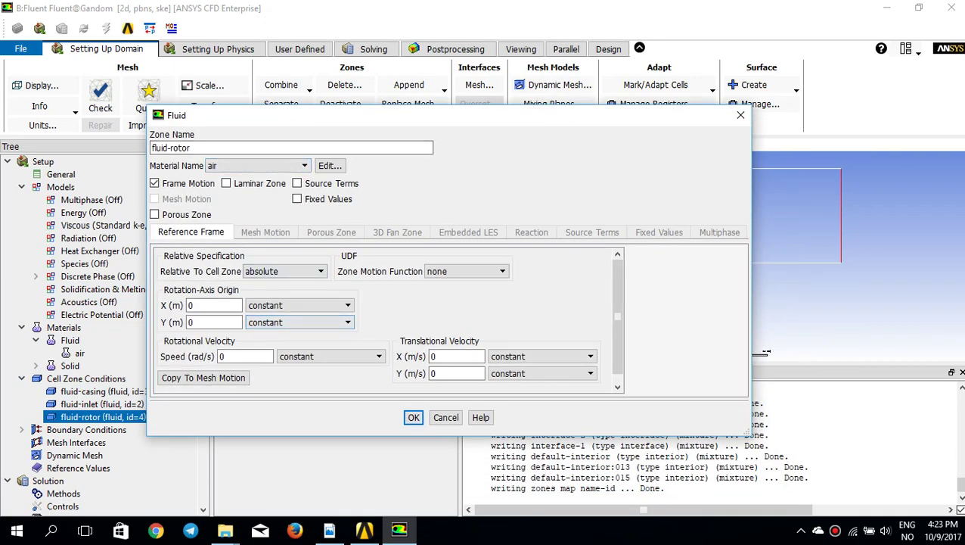
{"action": "left_click", "coordinate": [414, 417]}
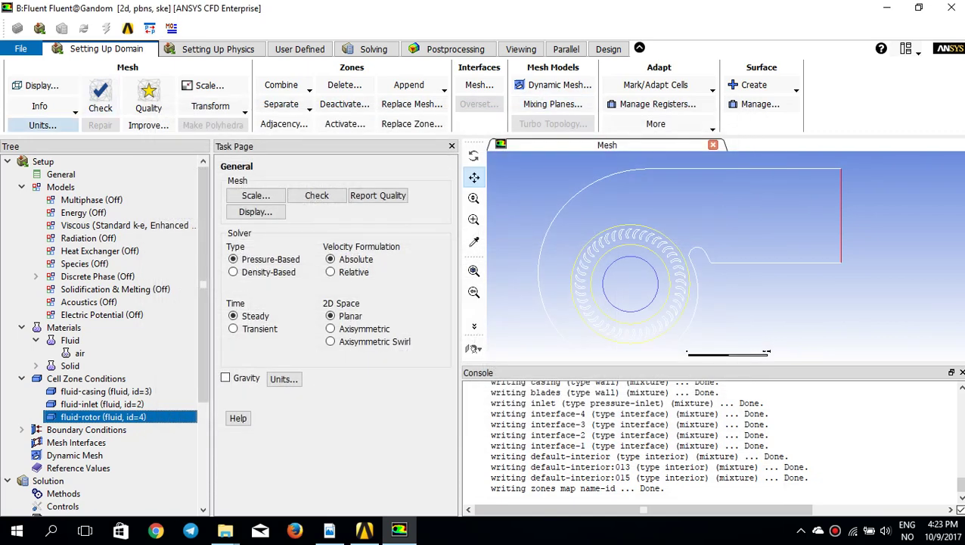
Set the unit of angular velocity to rpm.
{"action": "left_click", "coordinate": [43, 125]}
{"action": "left_click", "coordinate": [255, 336]}
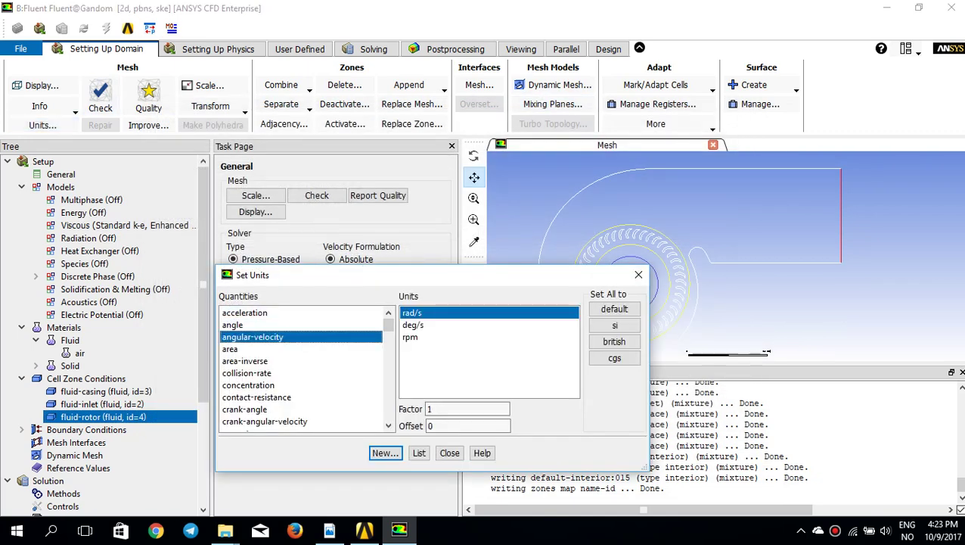
{"action": "left_click", "coordinate": [411, 337]}
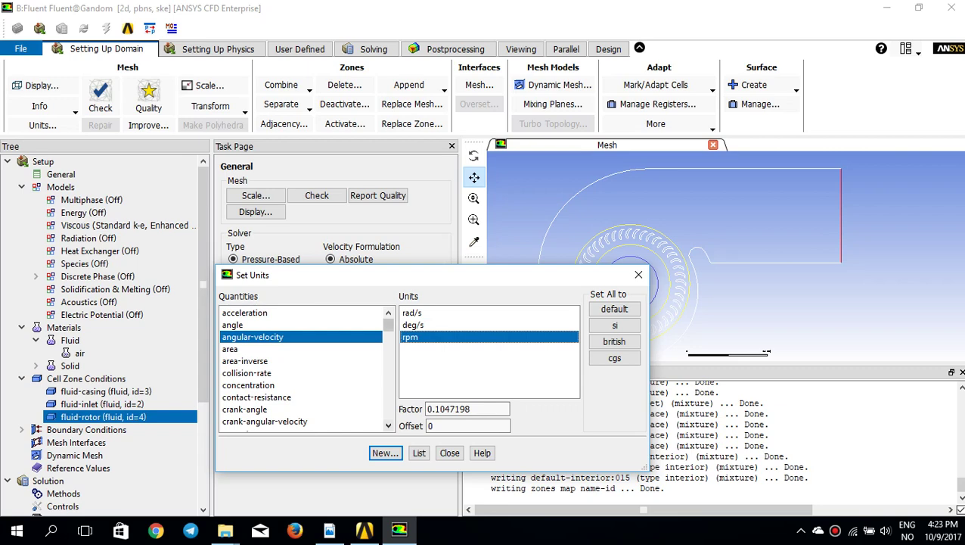
{"action": "left_click", "coordinate": [450, 452]}
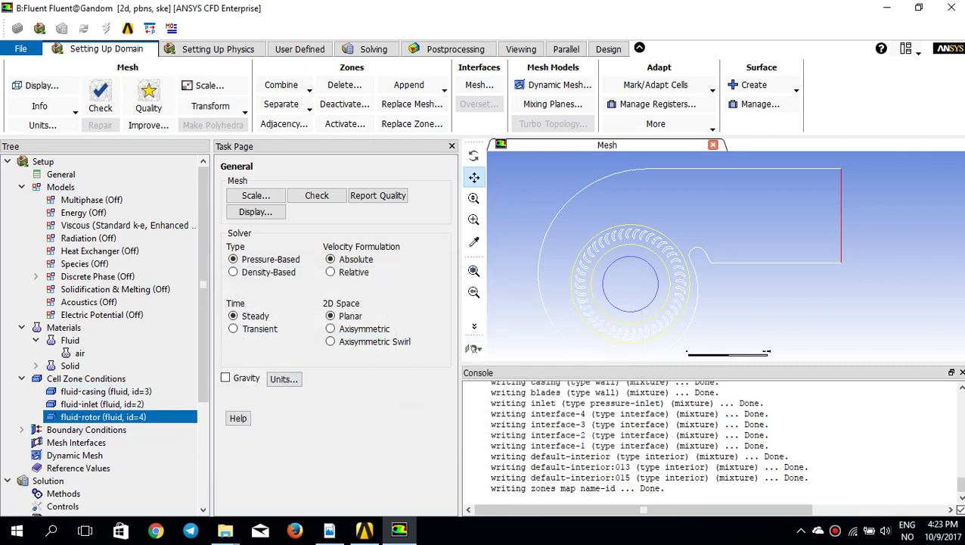
Enable frame motion for the fluid-rotor cell zone with a constant rotational speed of -2500 rpm.
{"action": "double_click", "coordinate": [103, 417]}
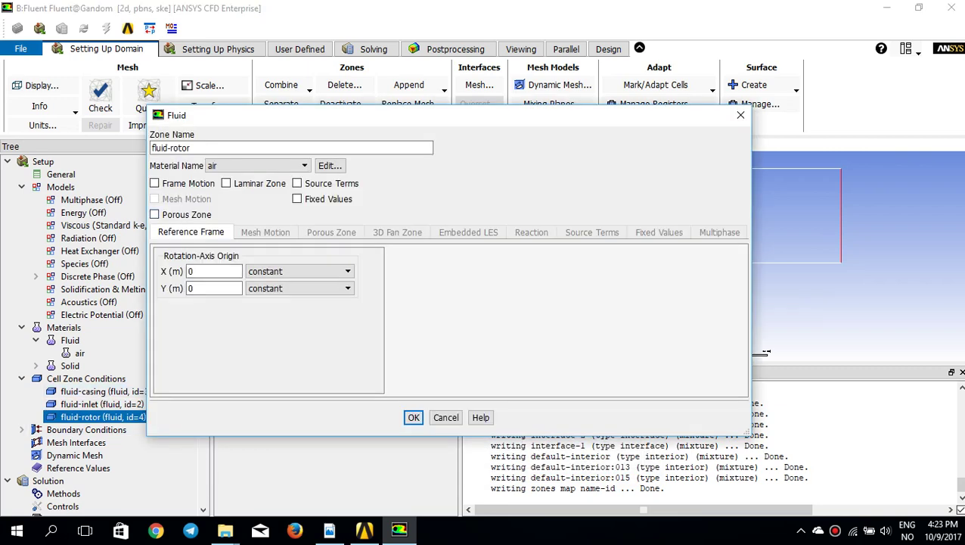
{"action": "left_click", "coordinate": [154, 183]}
{"action": "left_click_drag", "start_coordinate": [268, 122], "coordinate": [216, 71]}
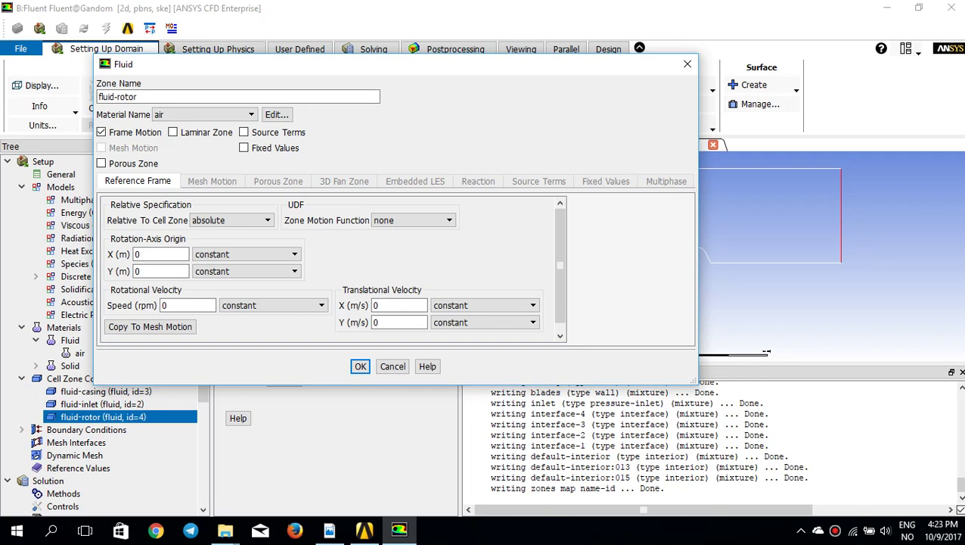
{"action": "left_click_drag", "start_coordinate": [423, 68], "coordinate": [441, 120]}
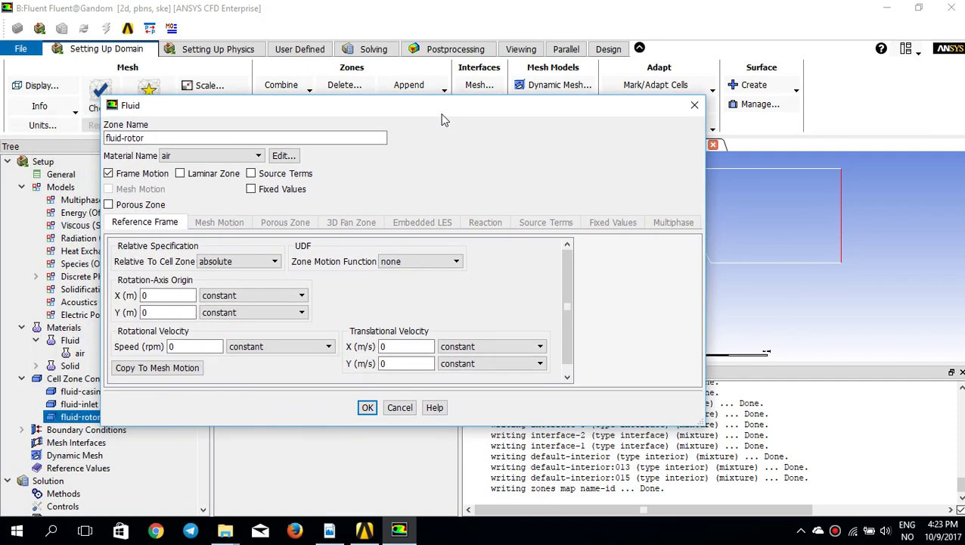
{"action": "left_click", "coordinate": [171, 347]}
{"action": "double_click", "coordinate": [171, 347]}
{"action": "type", "text": "-"}
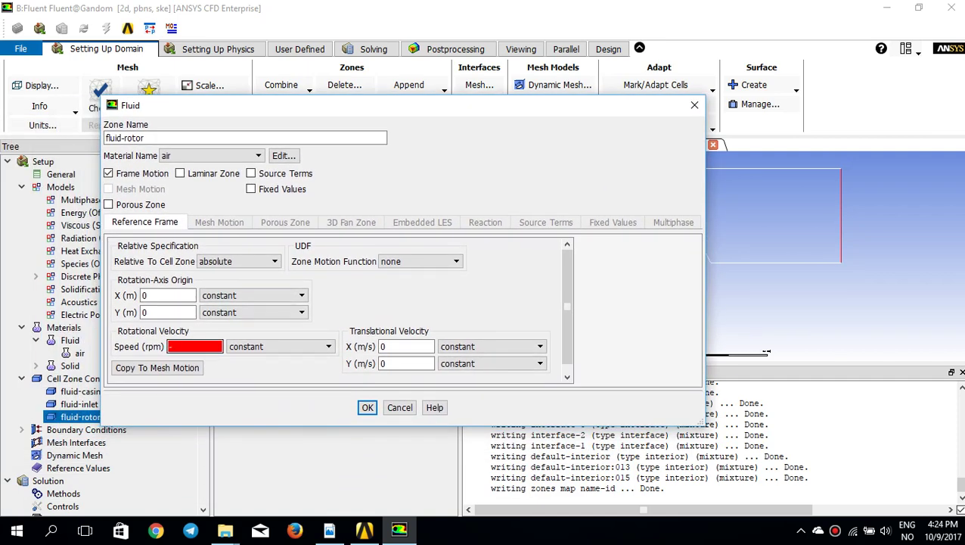
{"action": "type", "text": "25"}
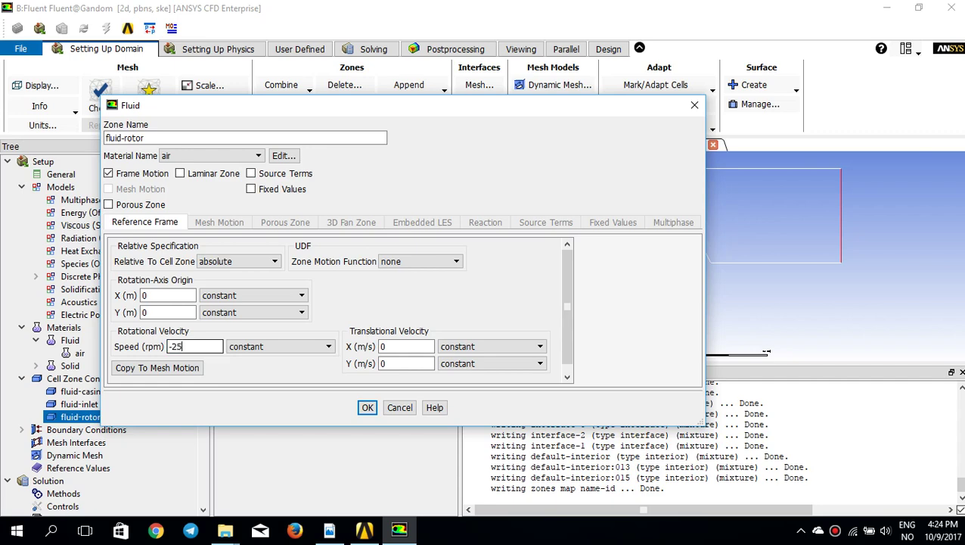
{"action": "type", "text": "00"}
{"action": "left_click_drag", "start_coordinate": [433, 106], "coordinate": [406, 113]}
{"action": "left_click", "coordinate": [340, 413]}
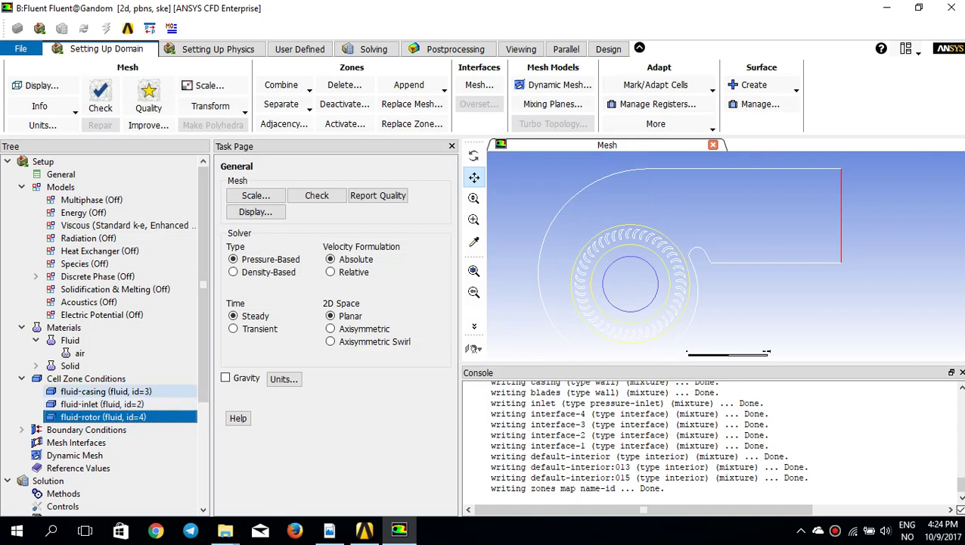
Make the blades boundary a moving wall with rotational motion at 0 rpm relative to its adjacent cell zone.
{"action": "left_click", "coordinate": [21, 430]}
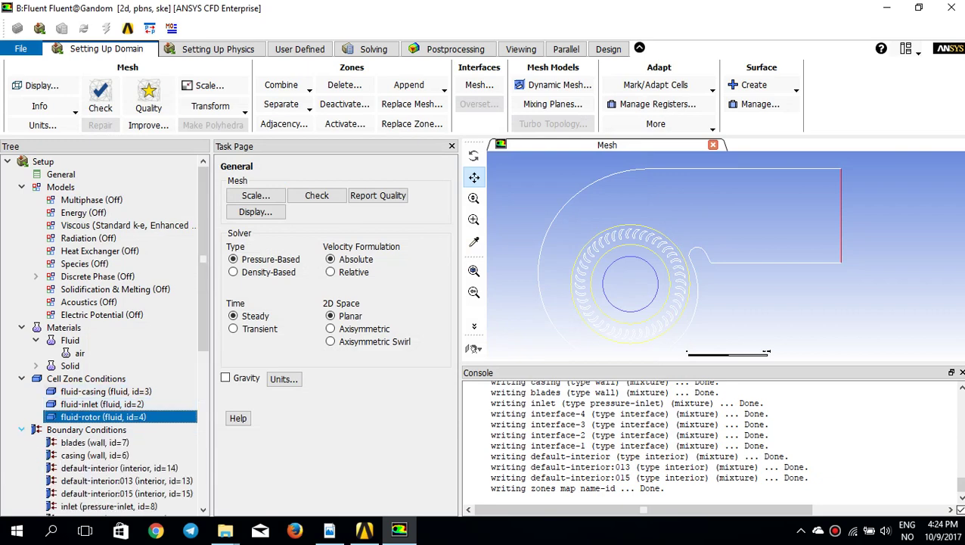
{"action": "left_click", "coordinate": [95, 442]}
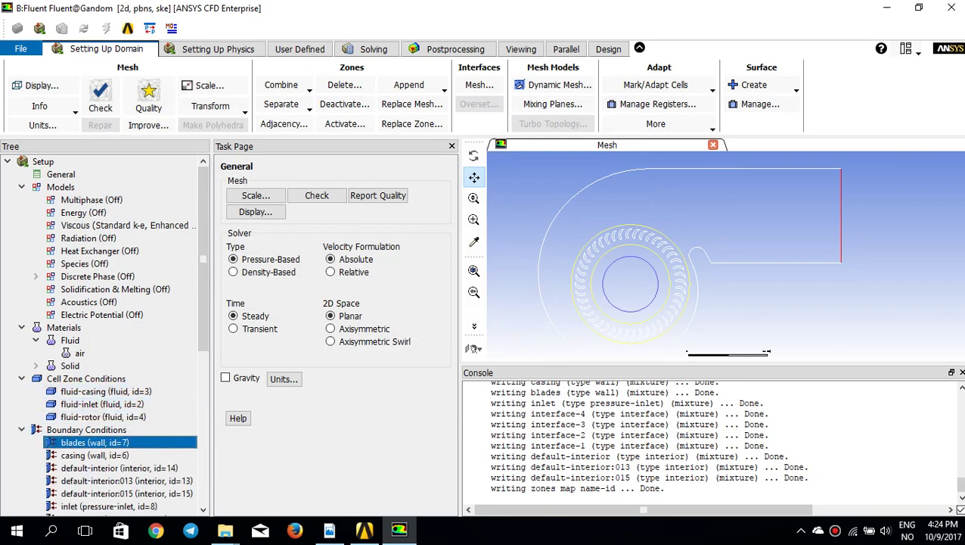
{"action": "double_click", "coordinate": [94, 442]}
{"action": "left_click_drag", "start_coordinate": [412, 280], "coordinate": [256, 180]}
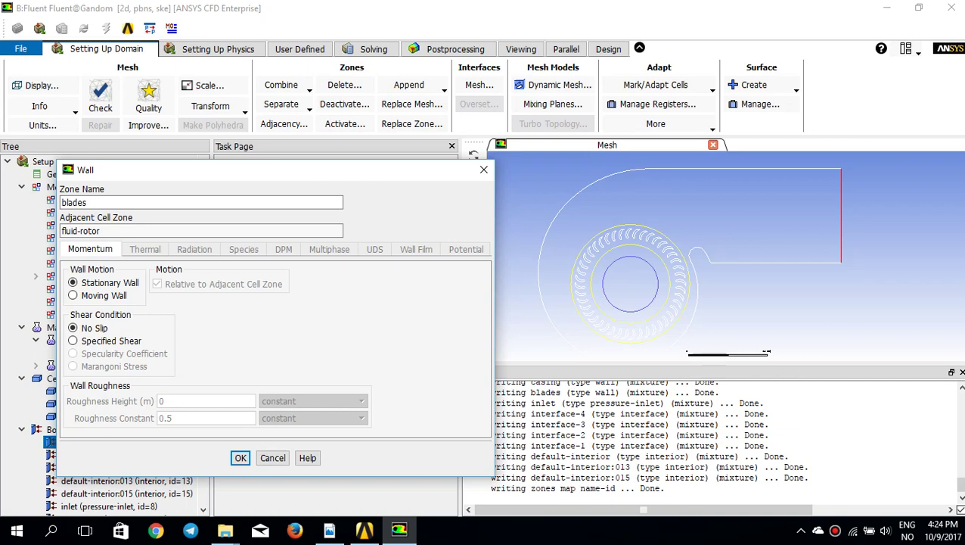
{"action": "left_click", "coordinate": [73, 296]}
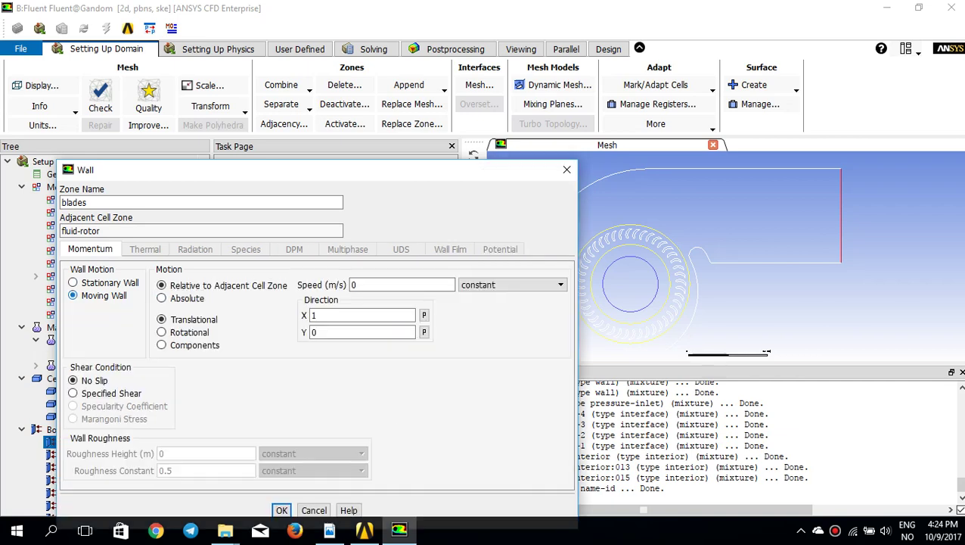
{"action": "left_click_drag", "start_coordinate": [293, 178], "coordinate": [230, 144]}
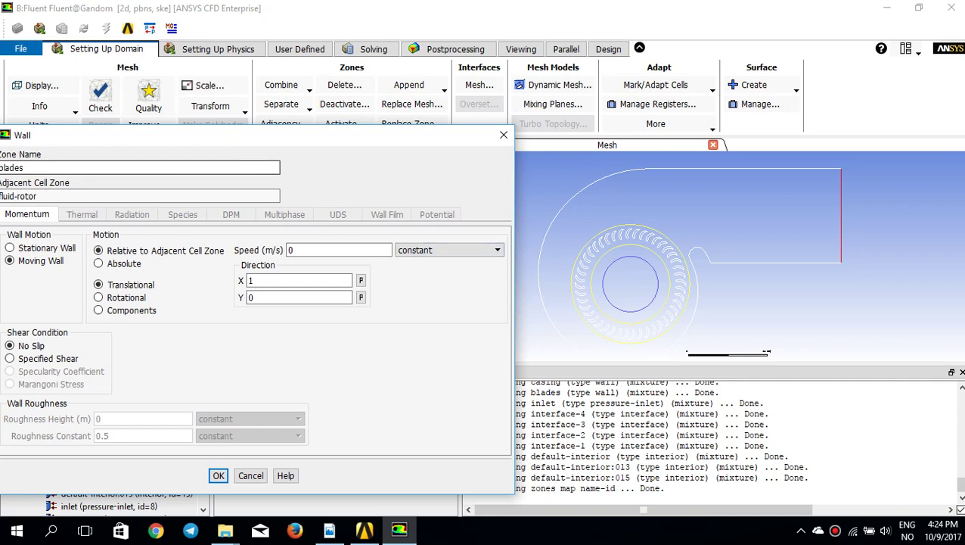
{"action": "left_click_drag", "start_coordinate": [170, 136], "coordinate": [217, 128]}
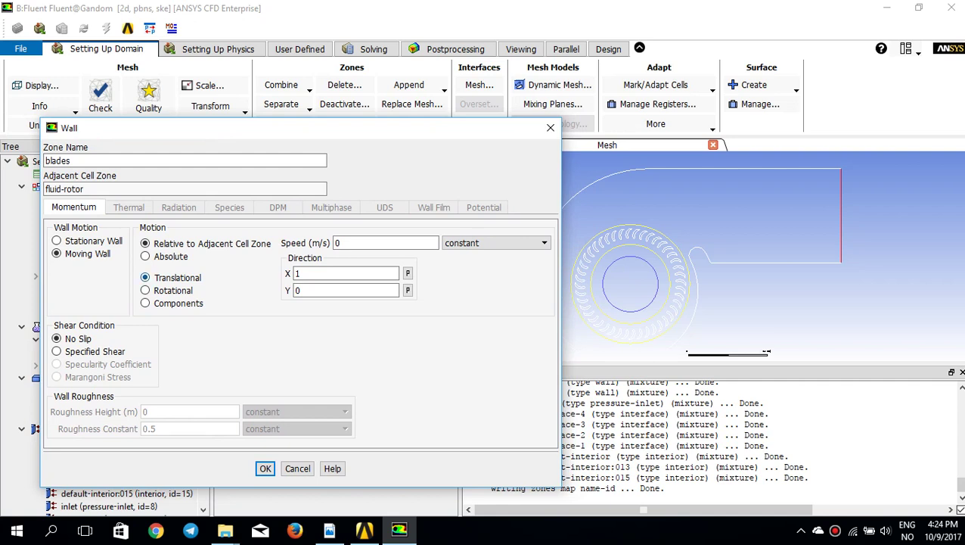
{"action": "left_click", "coordinate": [146, 290]}
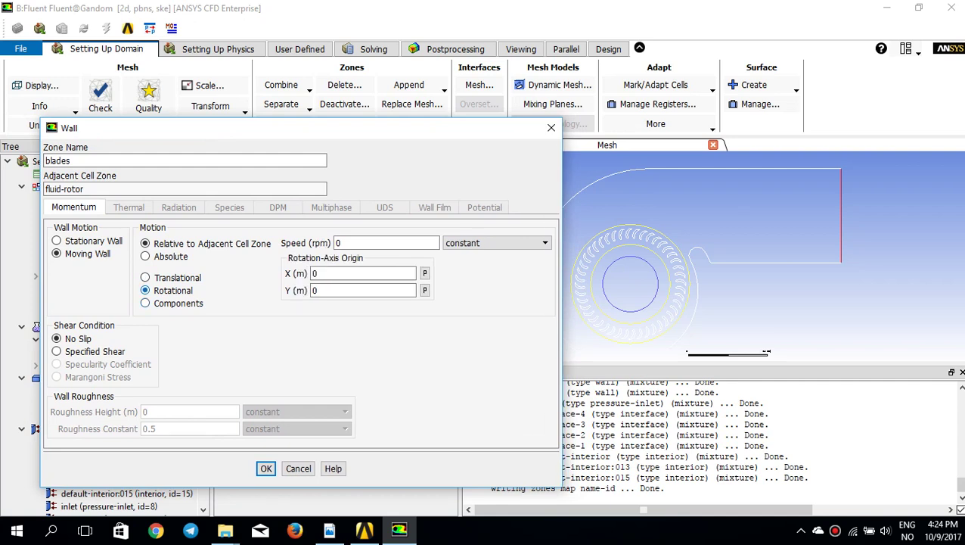
{"action": "left_click", "coordinate": [386, 243]}
{"action": "key", "text": "Return"}
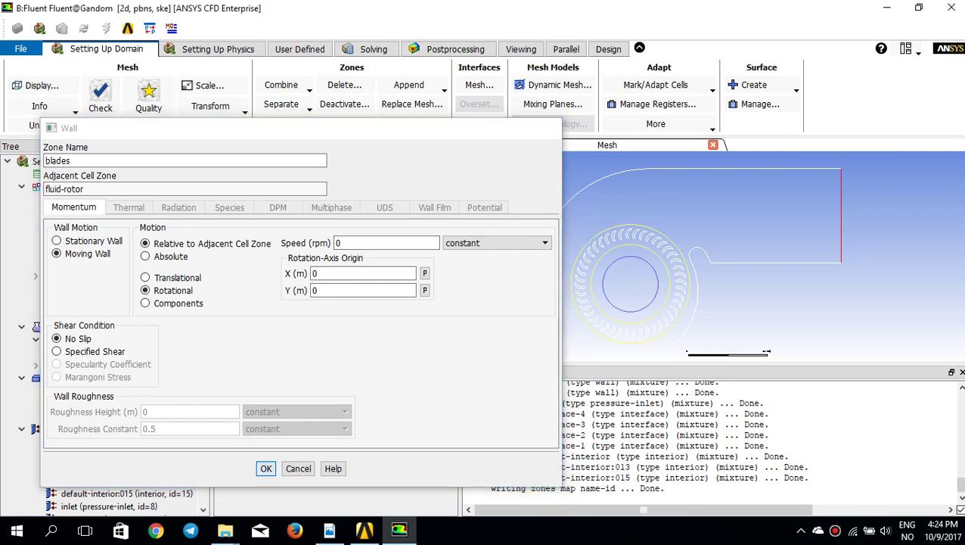
Review the pressure, direction and turbulence settings of the inlet boundary, and close them without changes.
{"action": "left_click", "coordinate": [95, 456]}
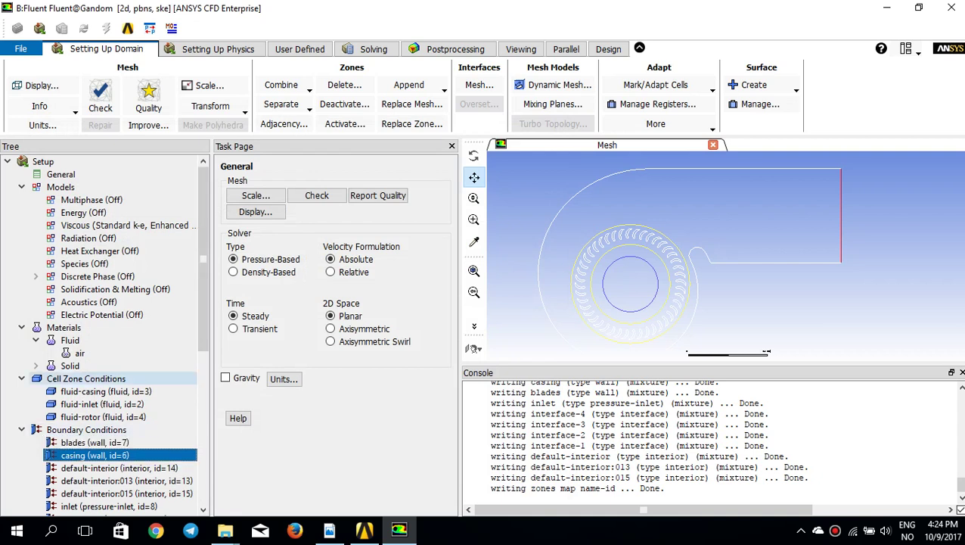
{"action": "left_click_drag", "start_coordinate": [212, 333], "coordinate": [203, 357]}
{"action": "left_click", "coordinate": [109, 417]}
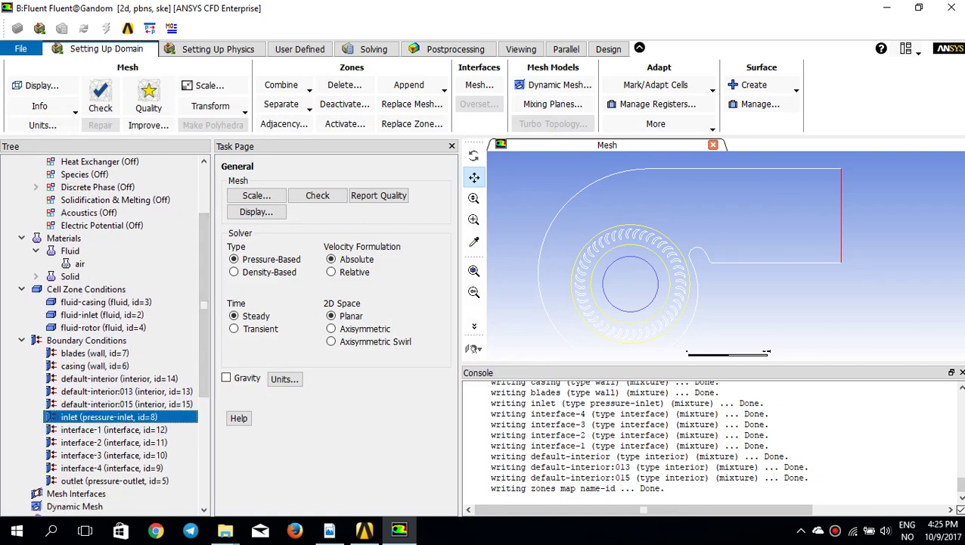
{"action": "double_click", "coordinate": [109, 417]}
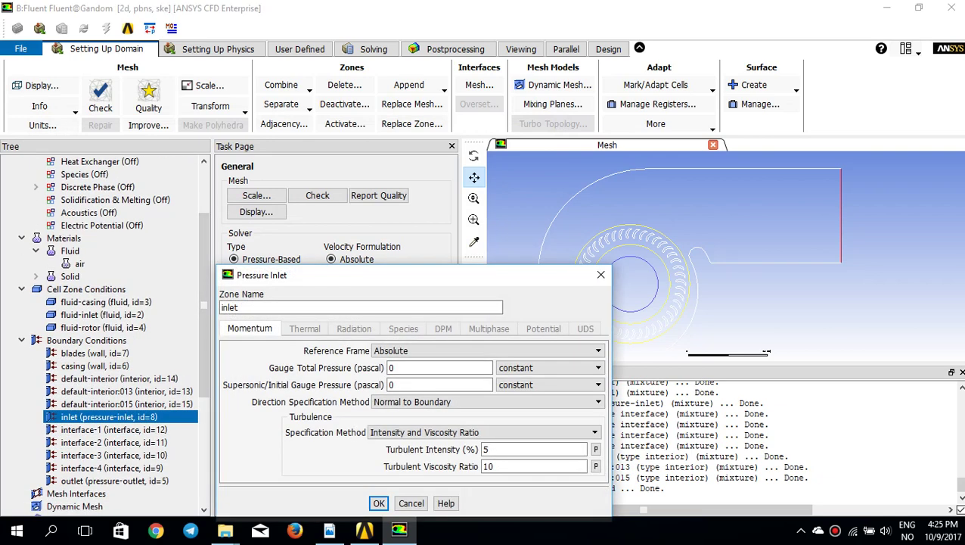
{"action": "left_click_drag", "start_coordinate": [436, 276], "coordinate": [363, 218]}
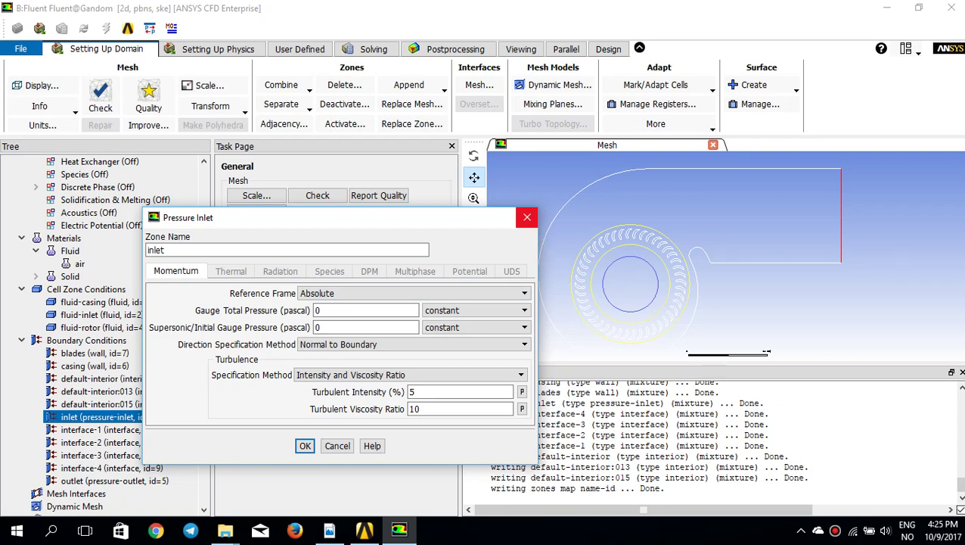
{"action": "left_click", "coordinate": [527, 218]}
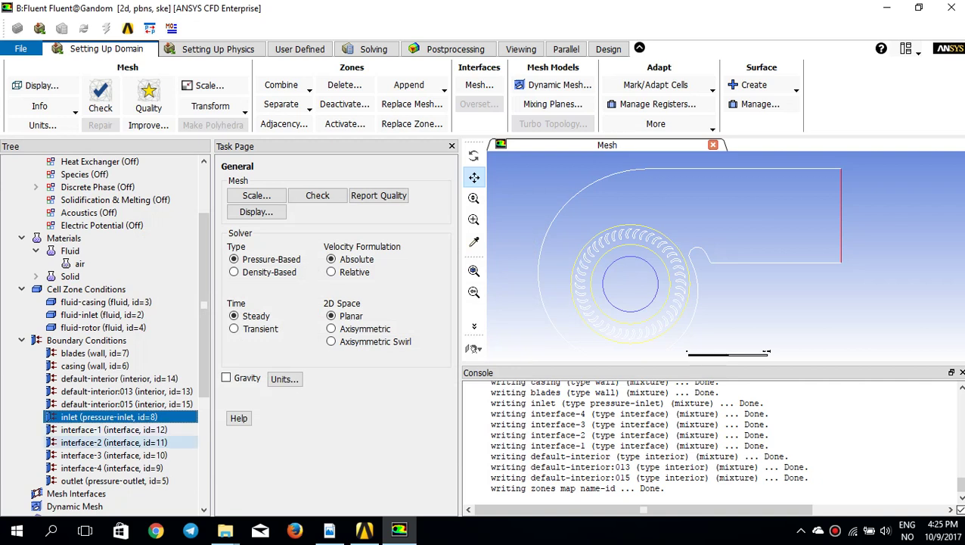
Check the boundary type assigned to interface-1, leave it unchanged, and locate the outlet boundary.
{"action": "scroll", "coordinate": [106, 333], "scroll_direction": "down", "scroll_amount": 2}
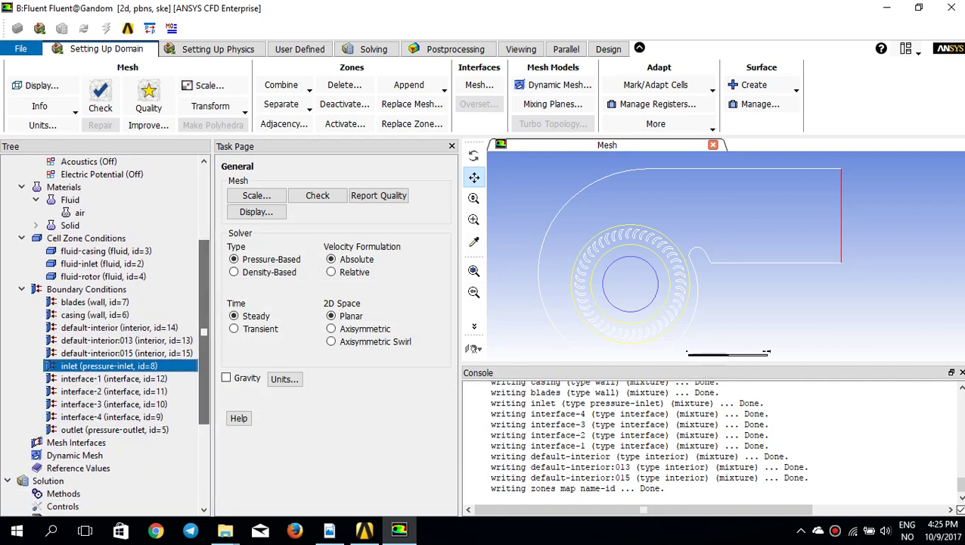
{"action": "left_click", "coordinate": [114, 378]}
{"action": "right_click", "coordinate": [136, 379]}
{"action": "mouse_move", "coordinate": [182, 422]}
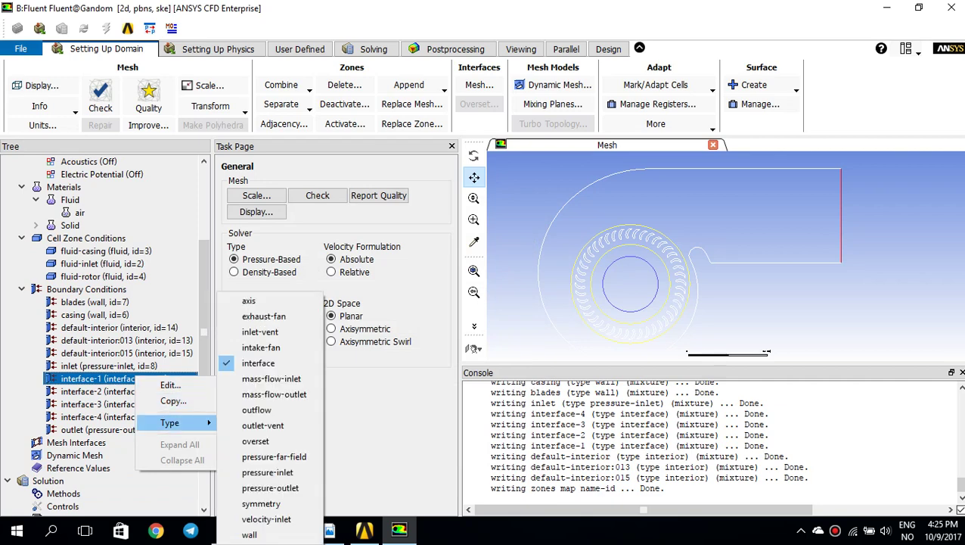
{"action": "left_click", "coordinate": [113, 429]}
{"action": "left_click", "coordinate": [113, 429]}
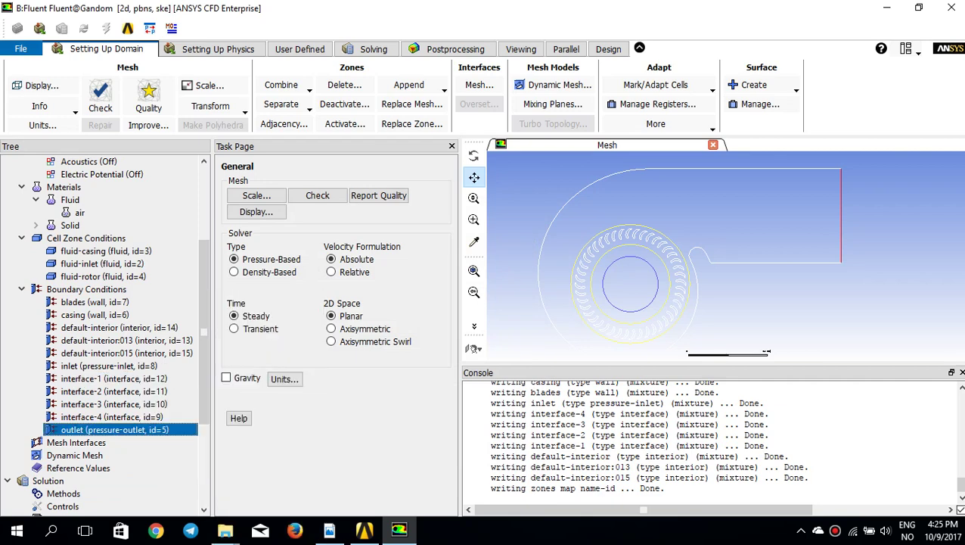
{"action": "scroll", "coordinate": [106, 332], "scroll_direction": "down", "scroll_amount": 2}
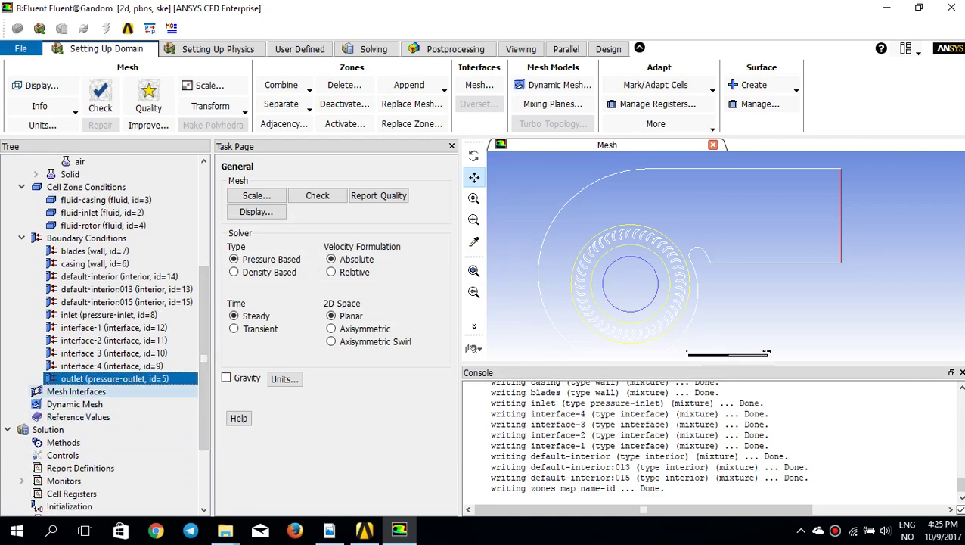
Manually create a mesh interface named int1, with interface-1 on side 1 and interface-2 on side 2.
{"action": "left_click", "coordinate": [76, 391]}
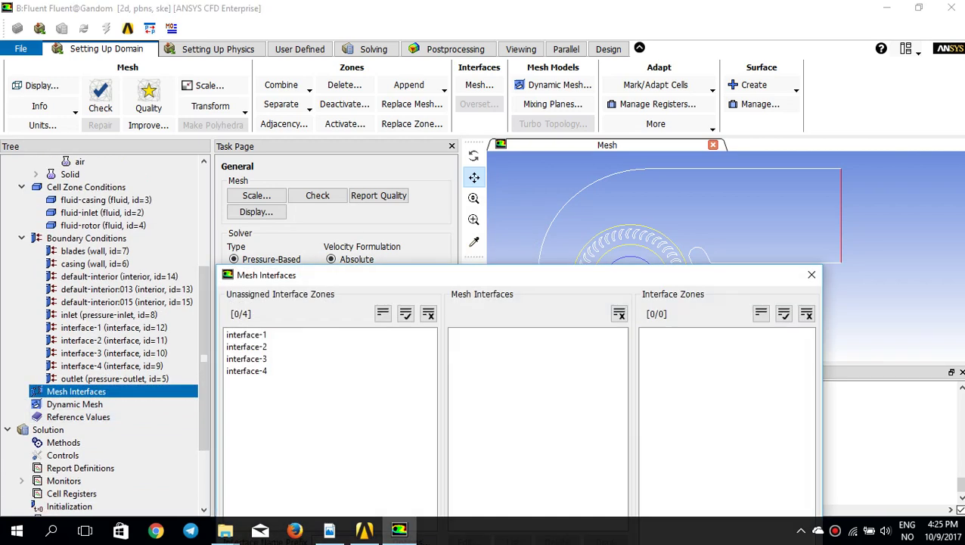
{"action": "left_click_drag", "start_coordinate": [342, 278], "coordinate": [128, 193]}
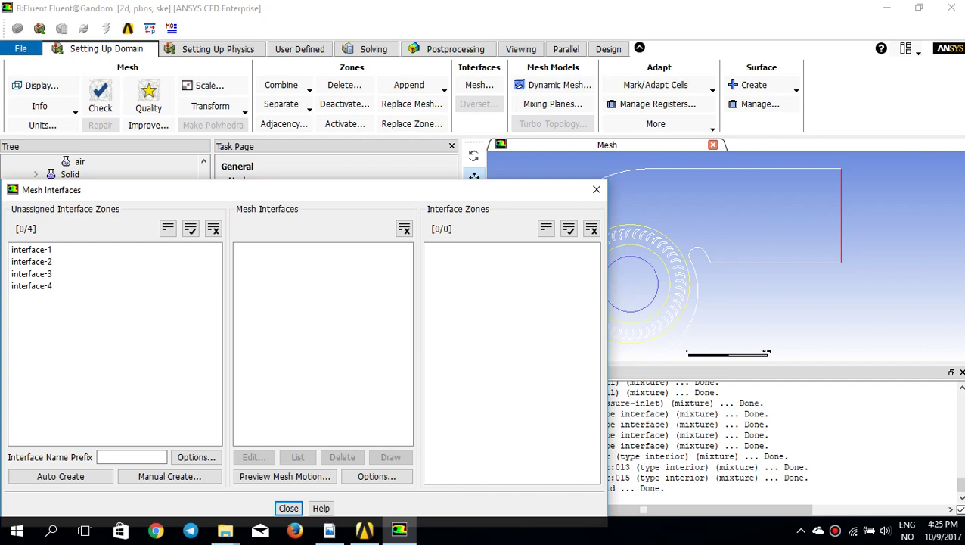
{"action": "left_click_drag", "start_coordinate": [126, 194], "coordinate": [174, 111]}
{"action": "left_click", "coordinate": [217, 392]}
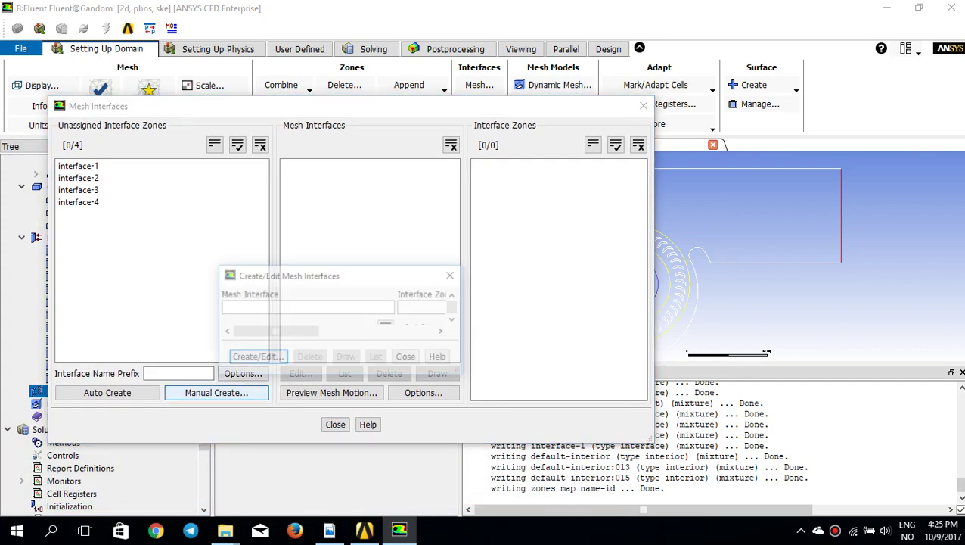
{"action": "left_click", "coordinate": [288, 307]}
{"action": "type", "text": "in"}
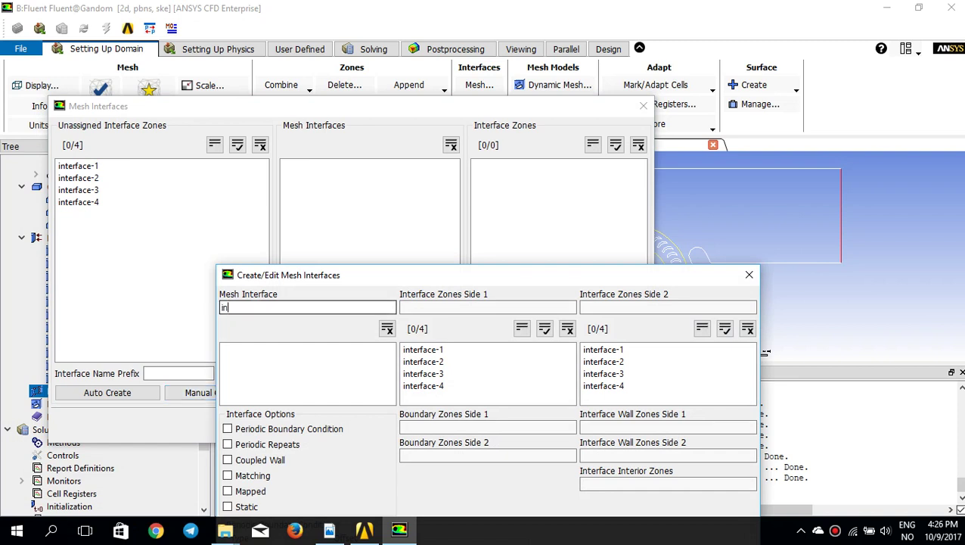
{"action": "type", "text": "t1"}
{"action": "left_click", "coordinate": [424, 349]}
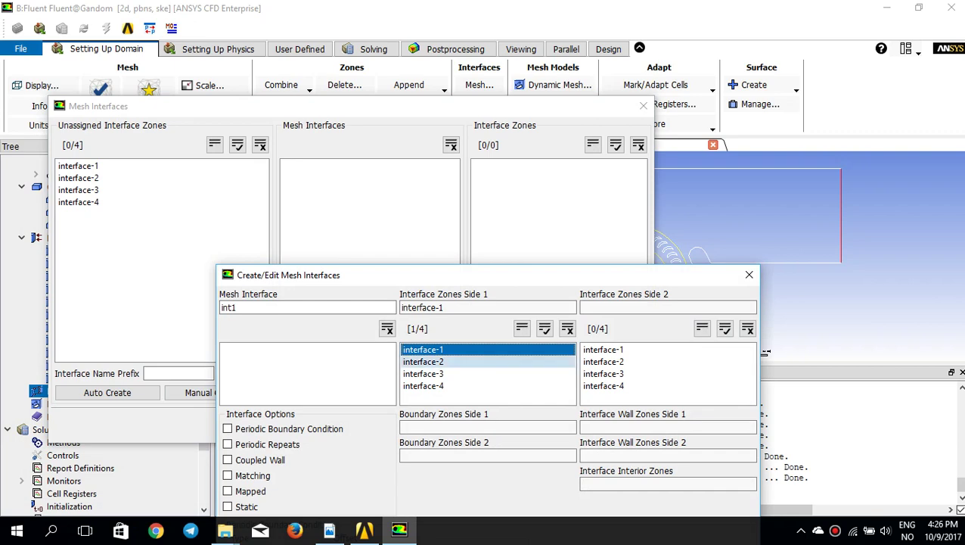
{"action": "left_click", "coordinate": [604, 361]}
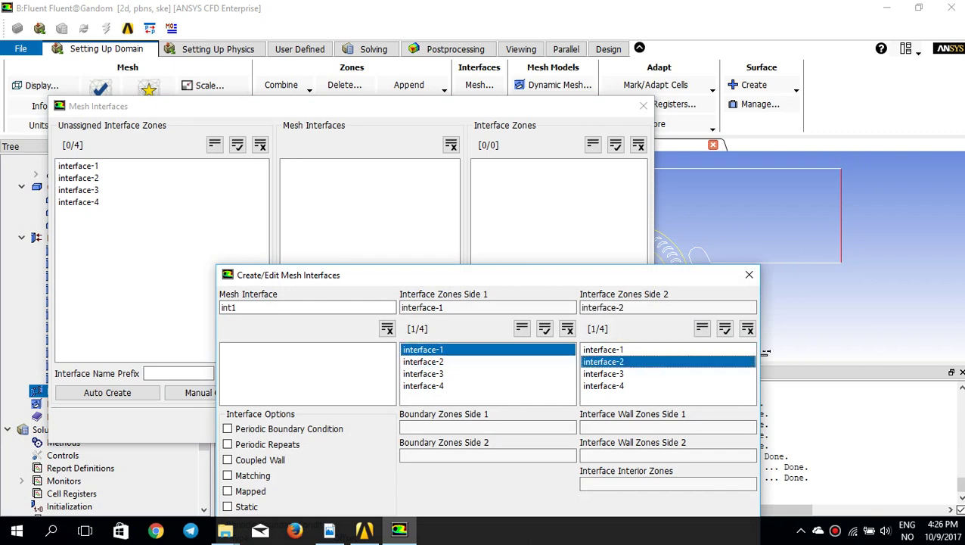
{"action": "left_click_drag", "start_coordinate": [559, 277], "coordinate": [571, 66]}
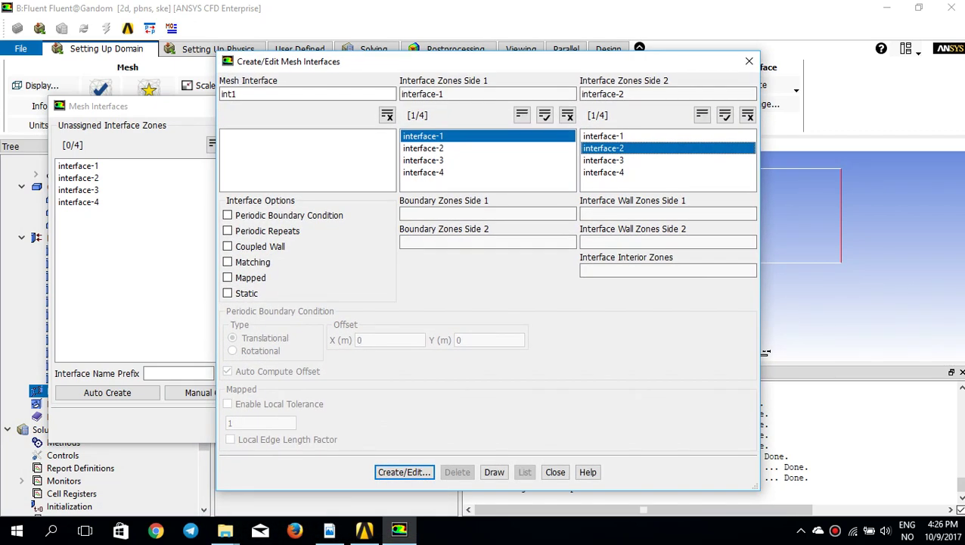
{"action": "left_click", "coordinate": [404, 472]}
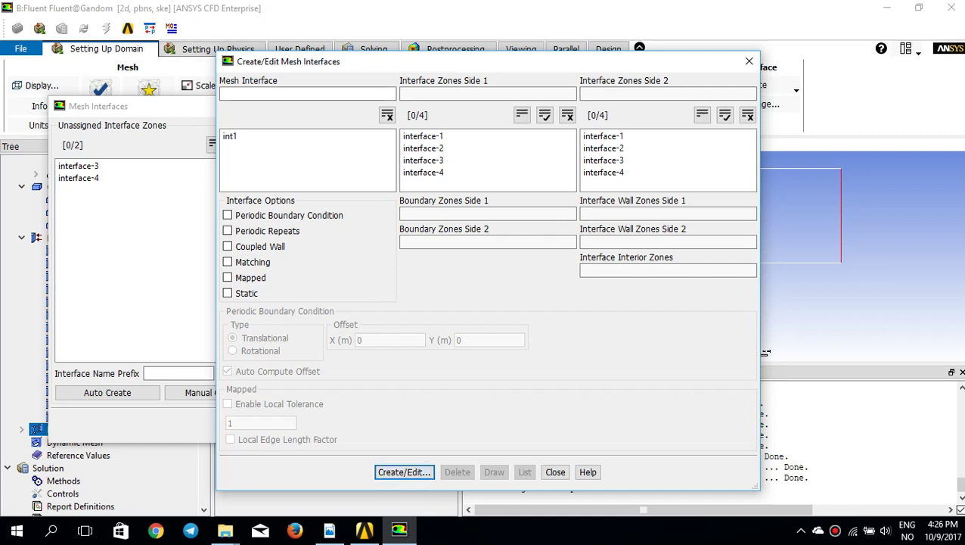
Create a mesh interface named int2, with interface-3 on side 1 and interface-4 on side 2, and close the mesh interface dialogs.
{"action": "left_click", "coordinate": [303, 93]}
{"action": "type", "text": "int2"}
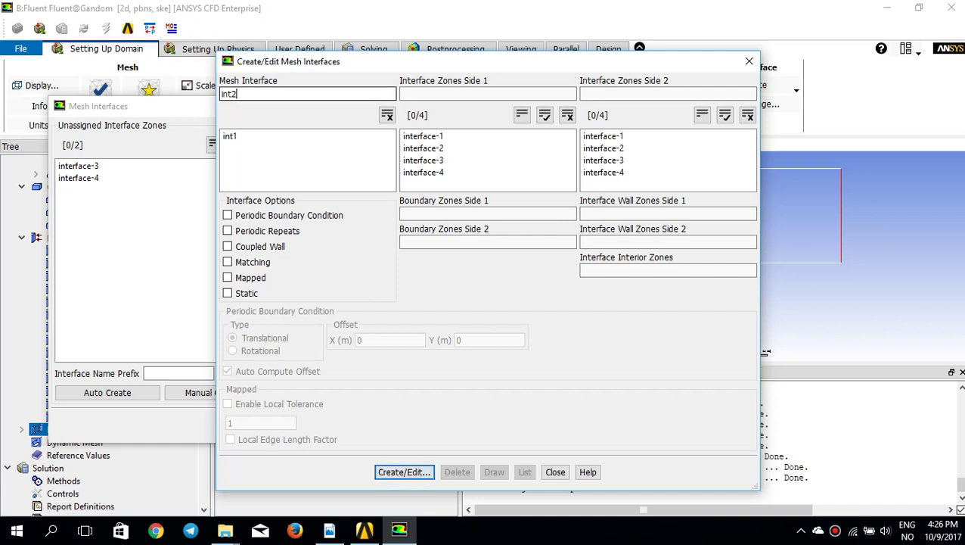
{"action": "left_click", "coordinate": [423, 161]}
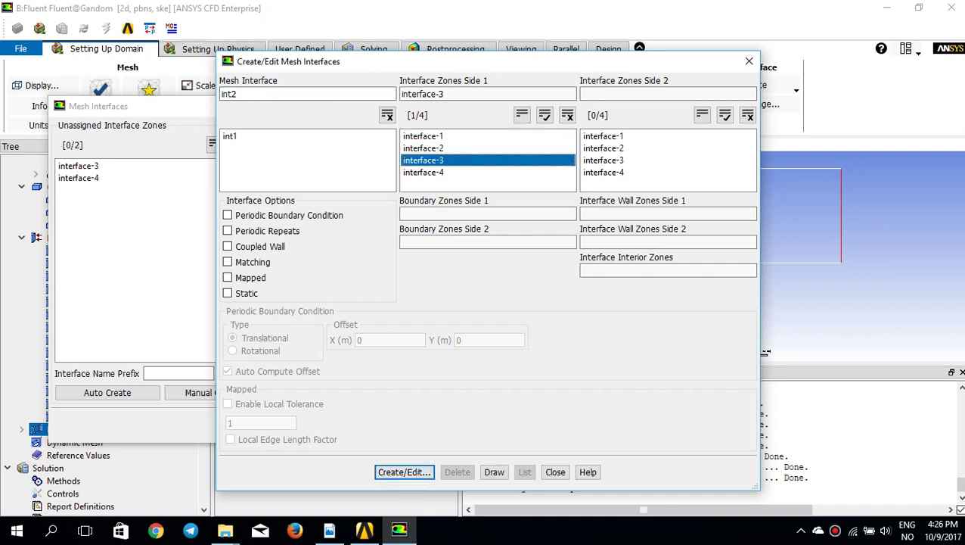
{"action": "left_click", "coordinate": [605, 172]}
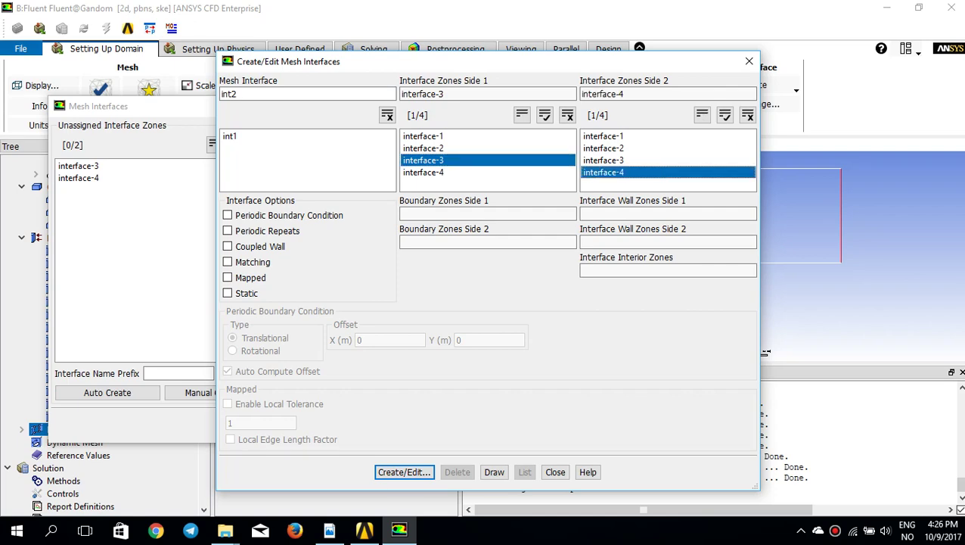
{"action": "left_click", "coordinate": [404, 472]}
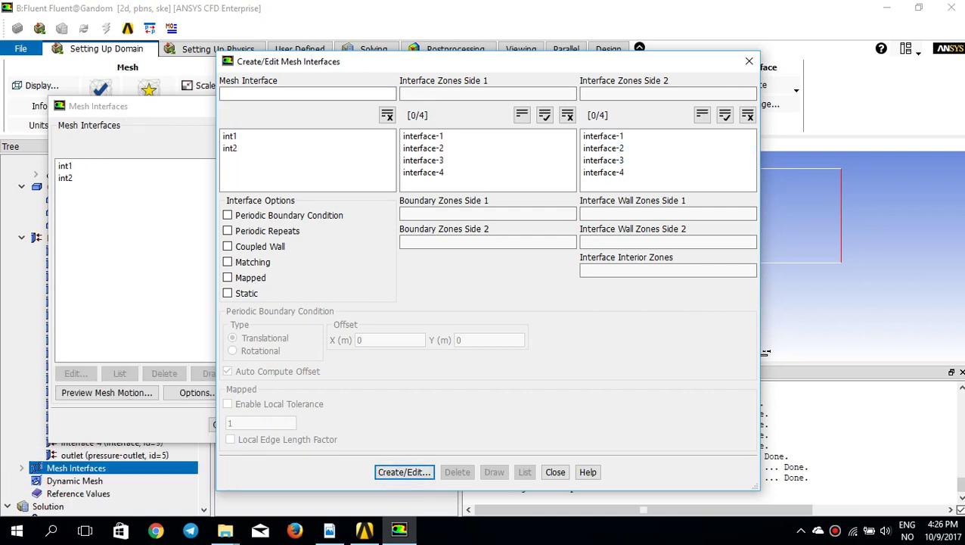
{"action": "left_click", "coordinate": [749, 62]}
{"action": "key", "text": "Escape"}
{"action": "left_click", "coordinate": [418, 105]}
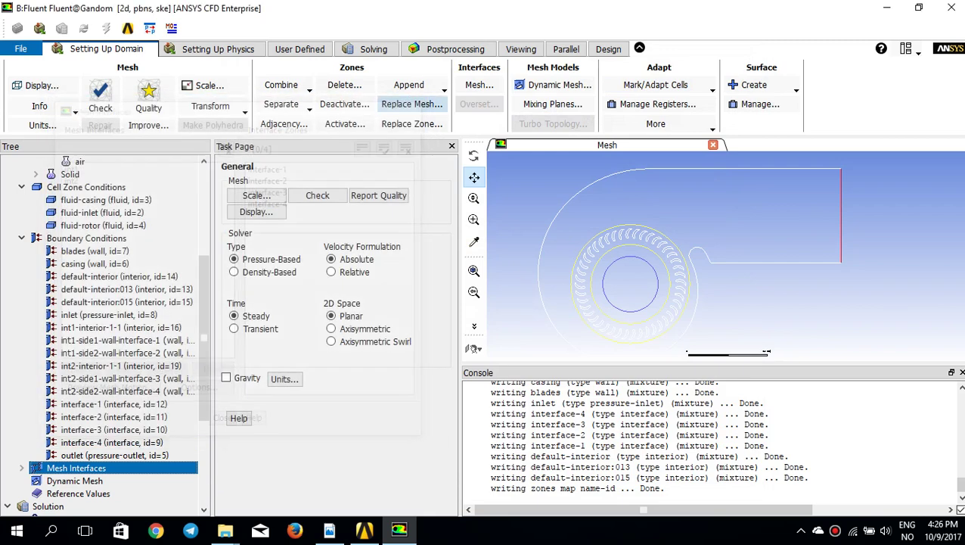
Set the pressure-velocity coupling scheme to Coupled, and use Second Order Upwind for turbulent kinetic energy and turbulent dissipation rate.
{"action": "scroll", "coordinate": [105, 404], "scroll_direction": "down", "scroll_amount": 3}
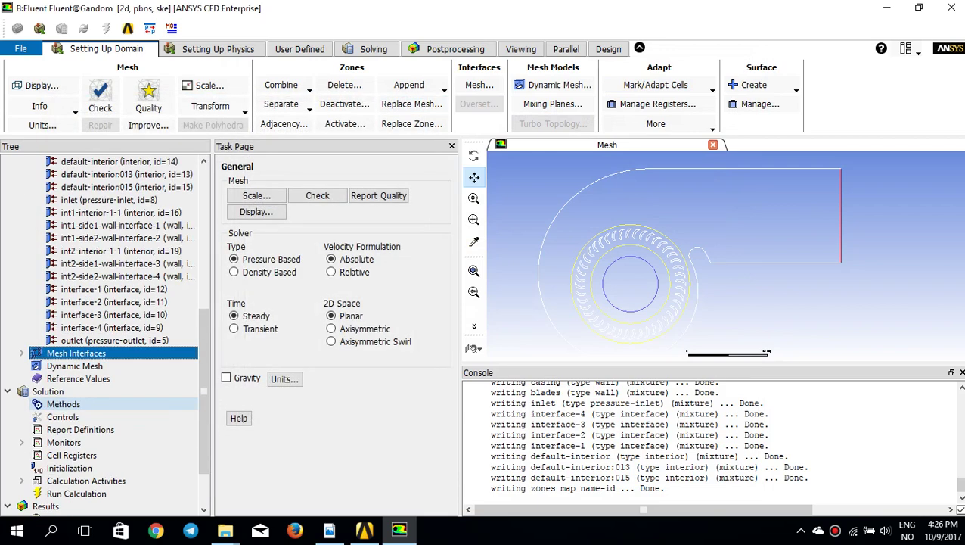
{"action": "left_click", "coordinate": [63, 404]}
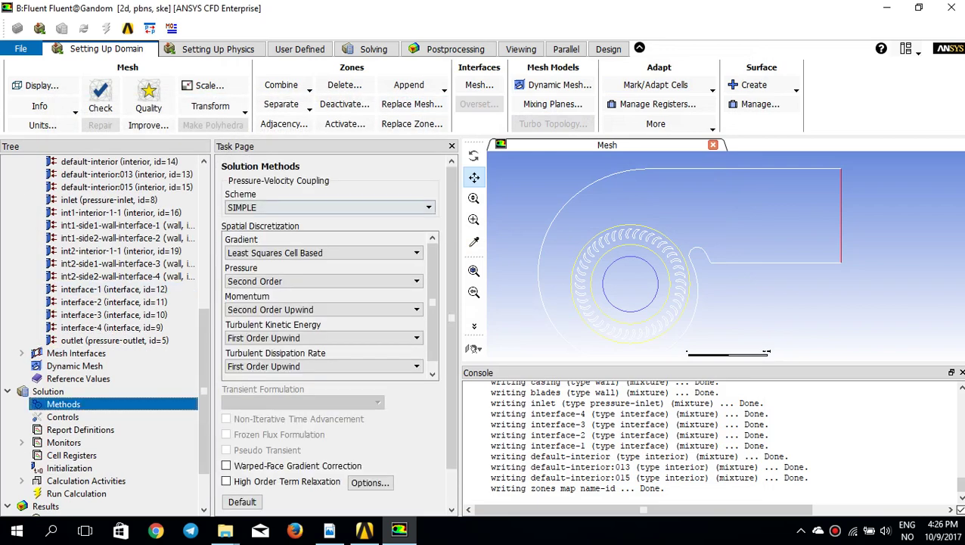
{"action": "left_click", "coordinate": [329, 207]}
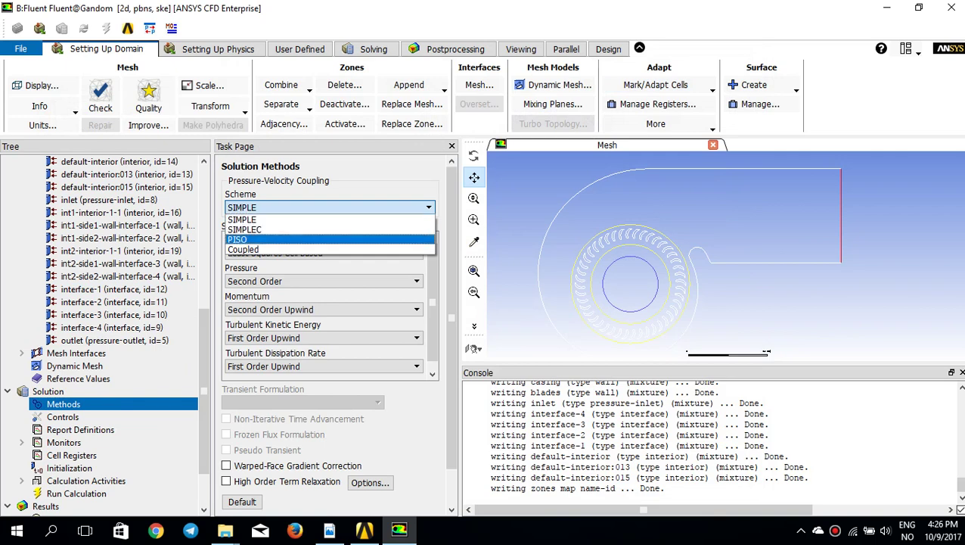
{"action": "left_click", "coordinate": [329, 250]}
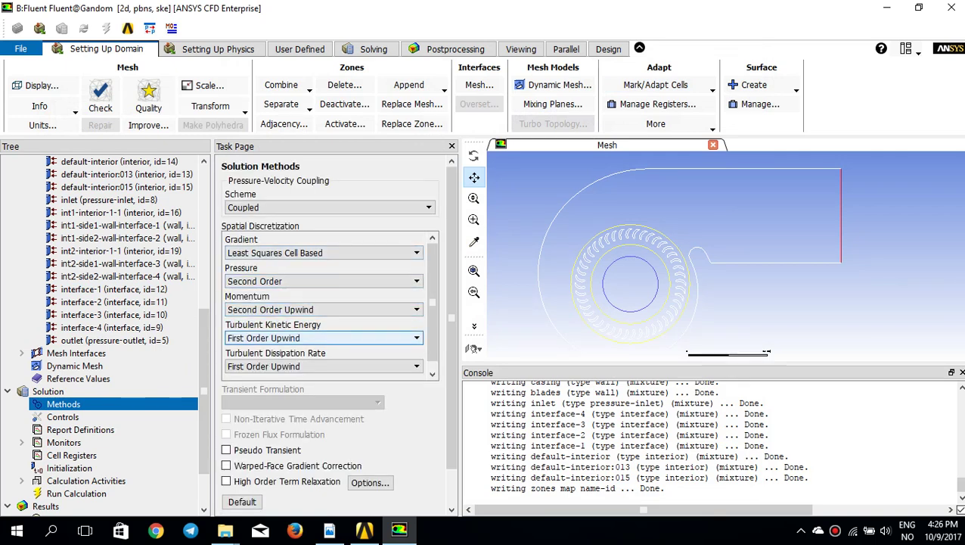
{"action": "left_click", "coordinate": [324, 338]}
{"action": "left_click", "coordinate": [323, 360]}
{"action": "key", "text": "alt+Down"}
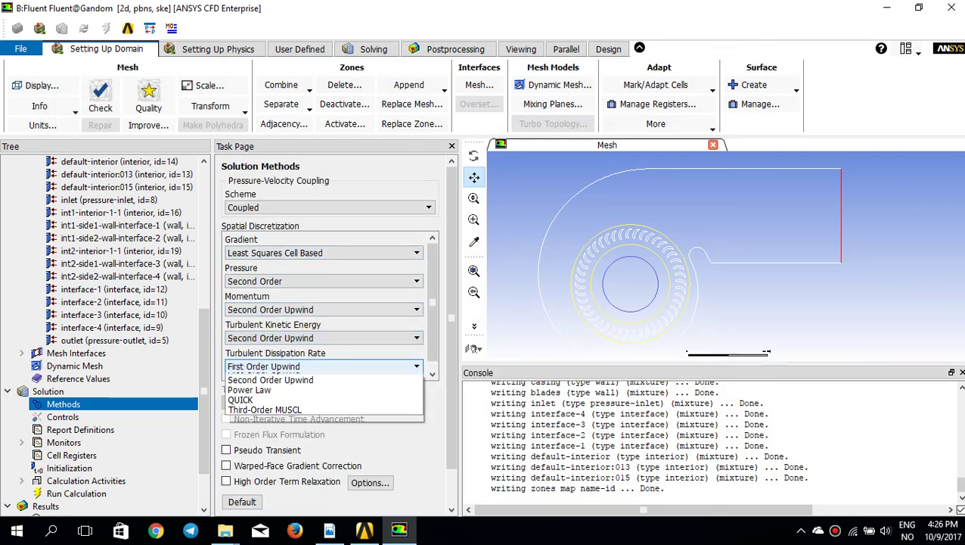
{"action": "key", "text": "Down"}
{"action": "key", "text": "Return"}
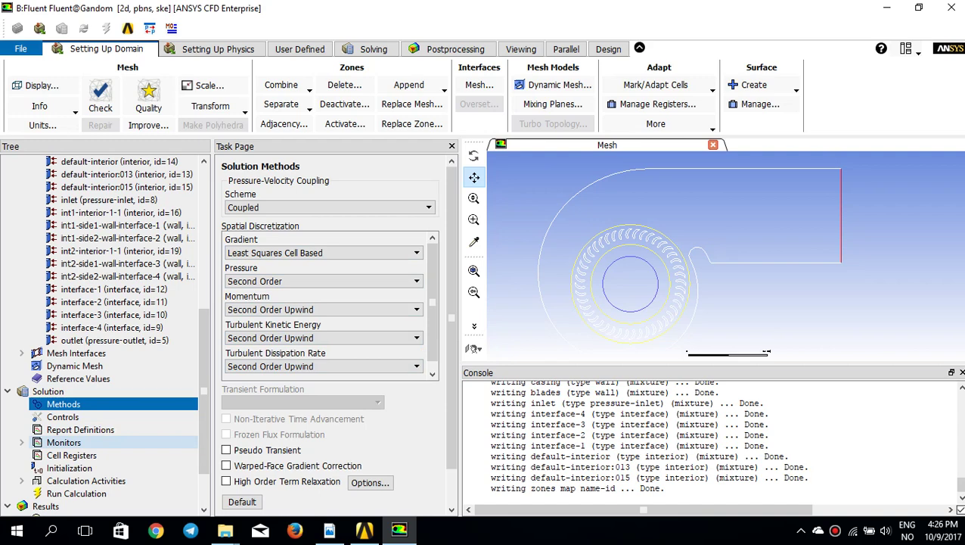
Set the absolute convergence criteria of the continuity, x-velocity, y-velocity, k and epsilon residuals to 0.00001.
{"action": "left_click", "coordinate": [64, 442]}
{"action": "double_click", "coordinate": [64, 442]}
{"action": "double_click", "coordinate": [76, 455]}
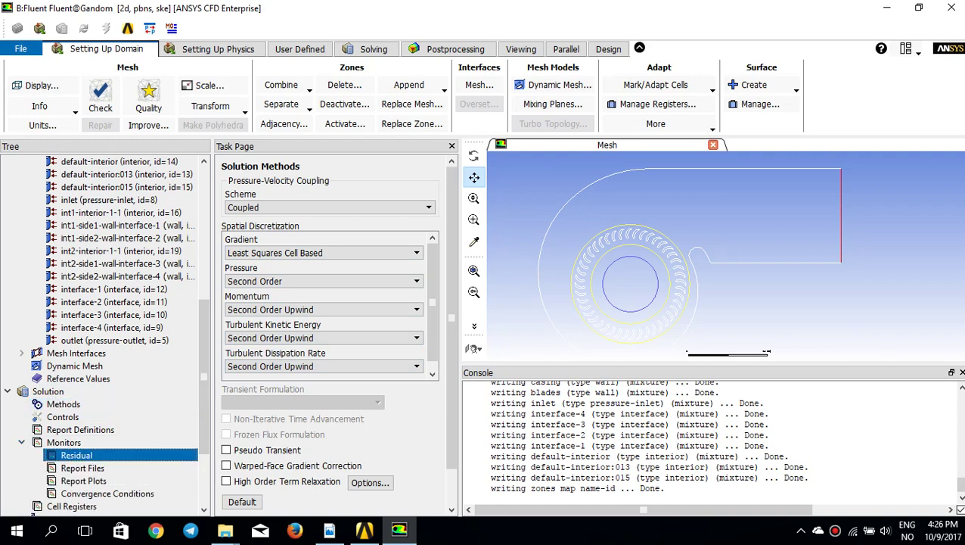
{"action": "left_click", "coordinate": [594, 322]}
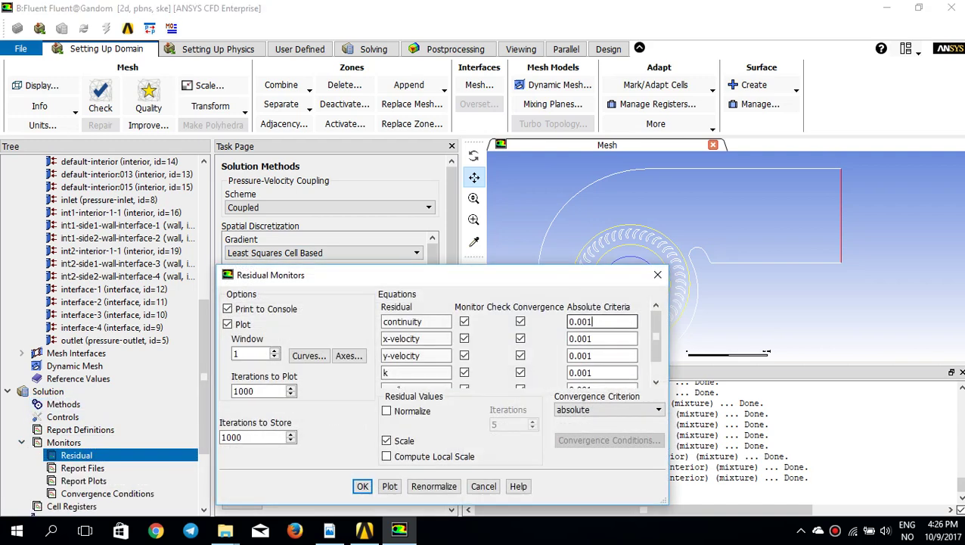
{"action": "left_click", "coordinate": [582, 322]}
{"action": "type", "text": "00"}
{"action": "key", "text": "ctrl+a"}
{"action": "key", "text": "ctrl+c"}
{"action": "key", "text": "Tab"}
{"action": "key", "text": "ctrl+v"}
{"action": "key", "text": "Tab"}
{"action": "key", "text": "ctrl+v"}
{"action": "key", "text": "Tab"}
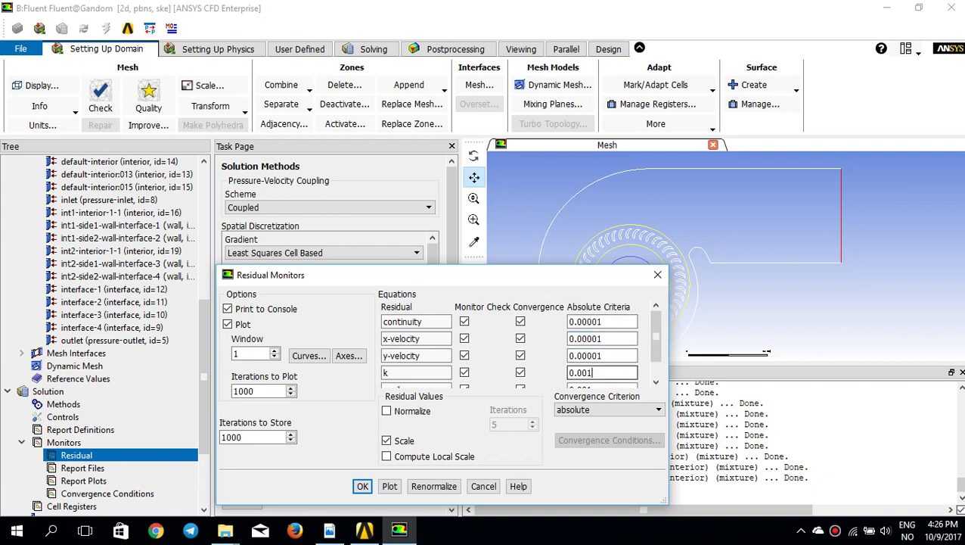
{"action": "key", "text": "ctrl+v"}
{"action": "key", "text": "Tab"}
{"action": "key", "text": "ctrl+v"}
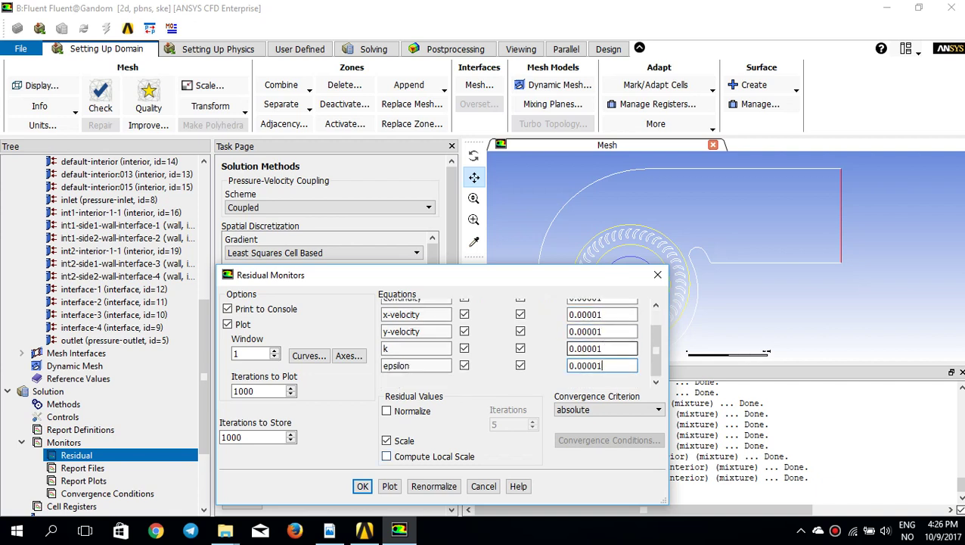
{"action": "left_click", "coordinate": [362, 485]}
{"action": "left_click", "coordinate": [83, 467]}
{"action": "right_click", "coordinate": [120, 468]}
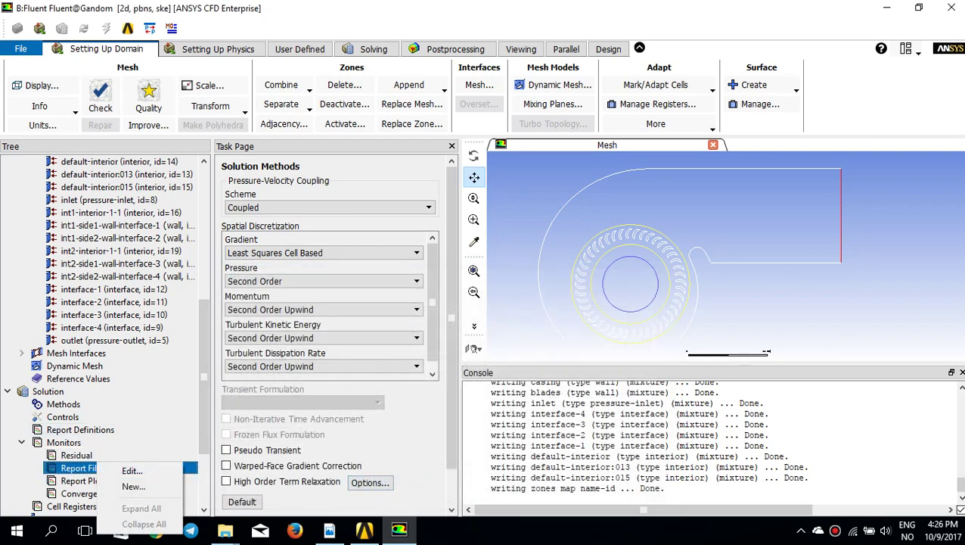
{"action": "left_click", "coordinate": [134, 487]}
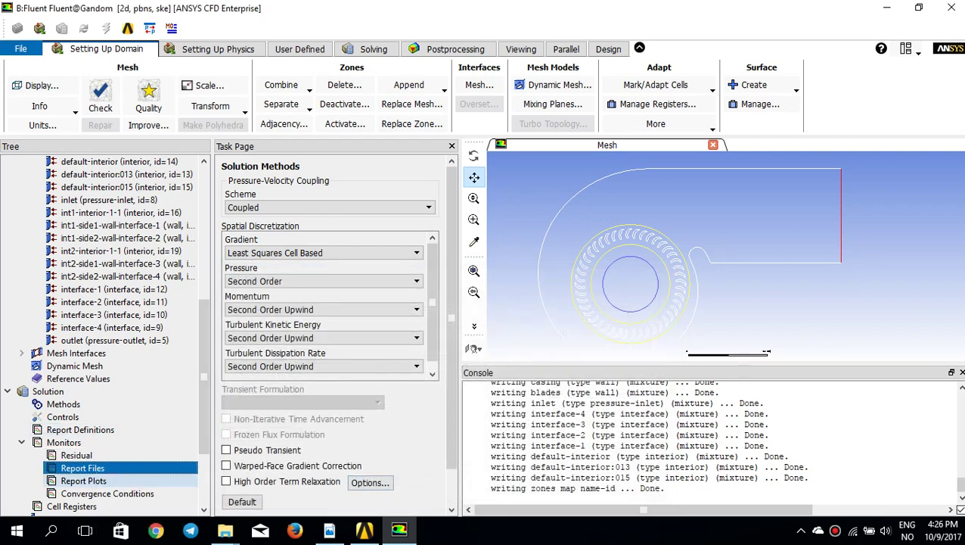
Start a new report plot and add a Volume Flow Rate surface report definition for the outlet.
{"action": "right_click", "coordinate": [83, 481]}
{"action": "left_click", "coordinate": [118, 430]}
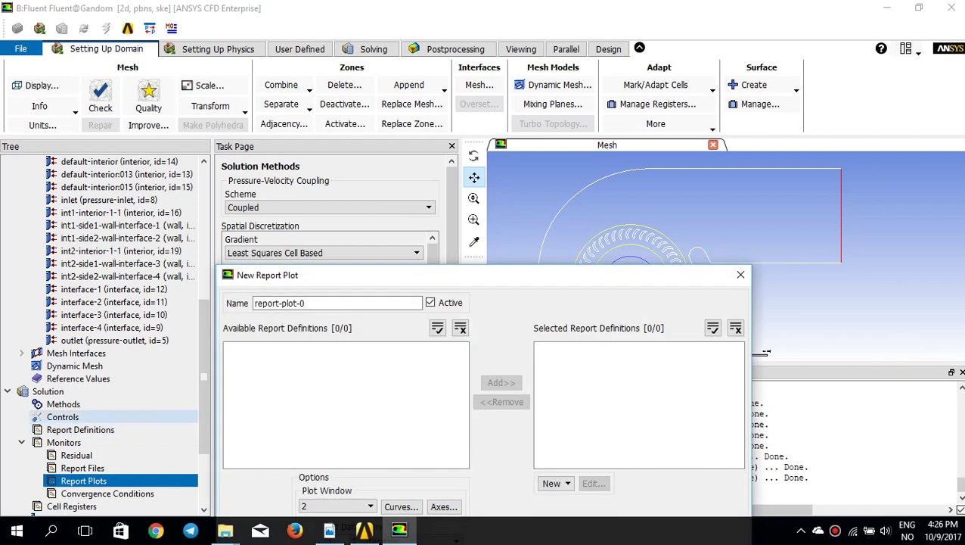
{"action": "left_click_drag", "start_coordinate": [485, 280], "coordinate": [477, 176]}
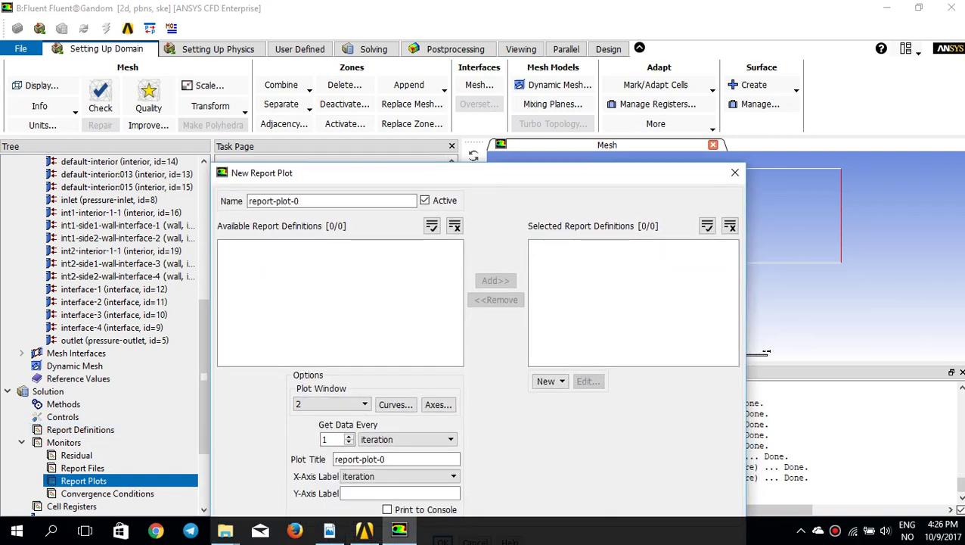
{"action": "left_click", "coordinate": [550, 380]}
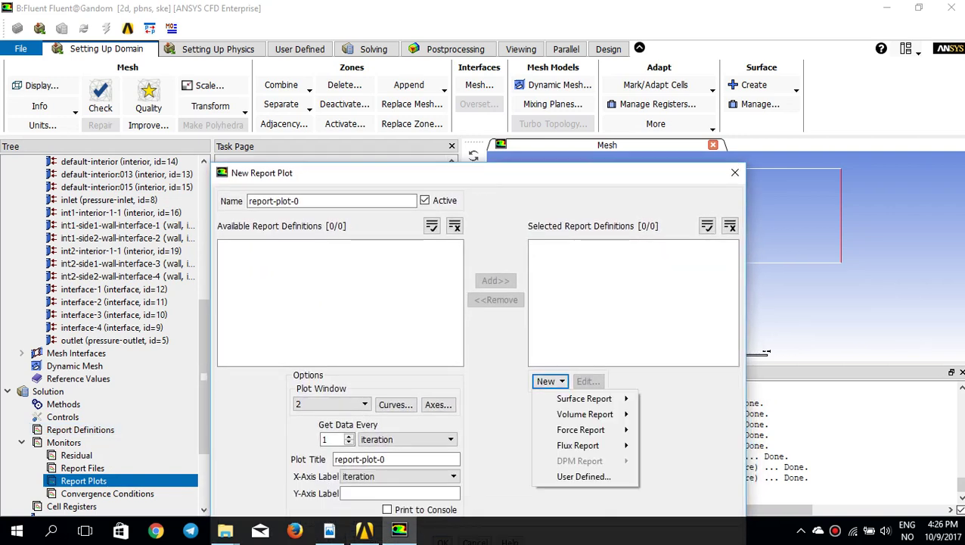
{"action": "mouse_move", "coordinate": [587, 398]}
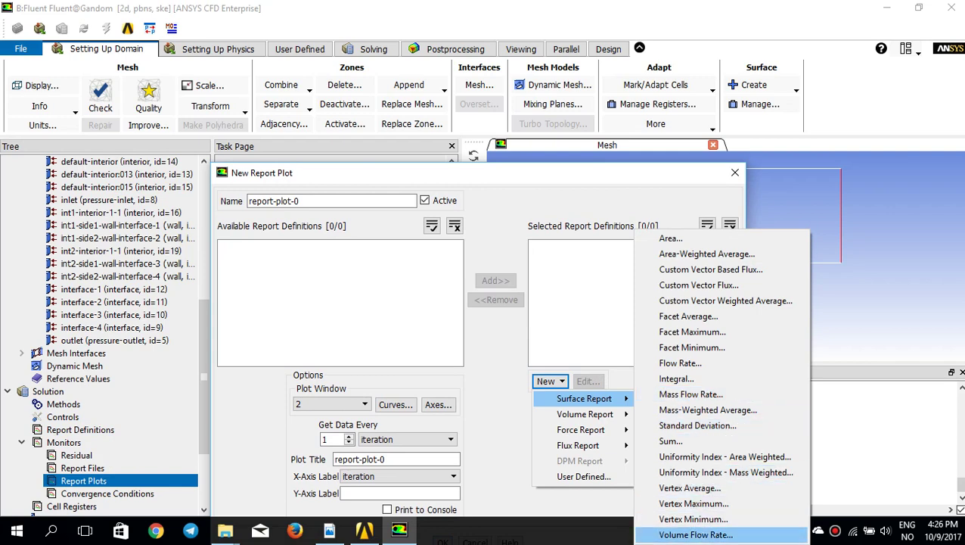
{"action": "left_click", "coordinate": [695, 534]}
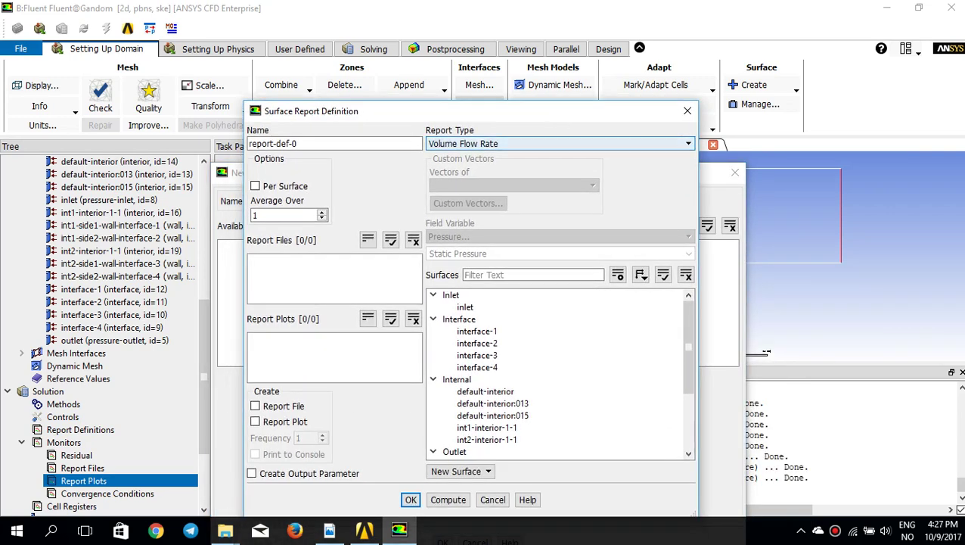
{"action": "scroll", "coordinate": [484, 452], "scroll_direction": "down", "scroll_amount": 1}
{"action": "left_click", "coordinate": [484, 429]}
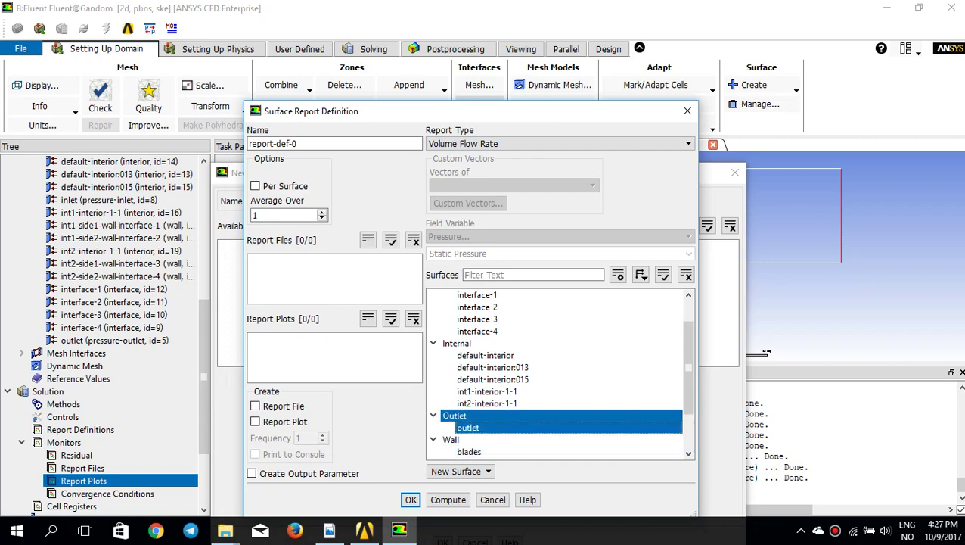
{"action": "key", "text": "Return"}
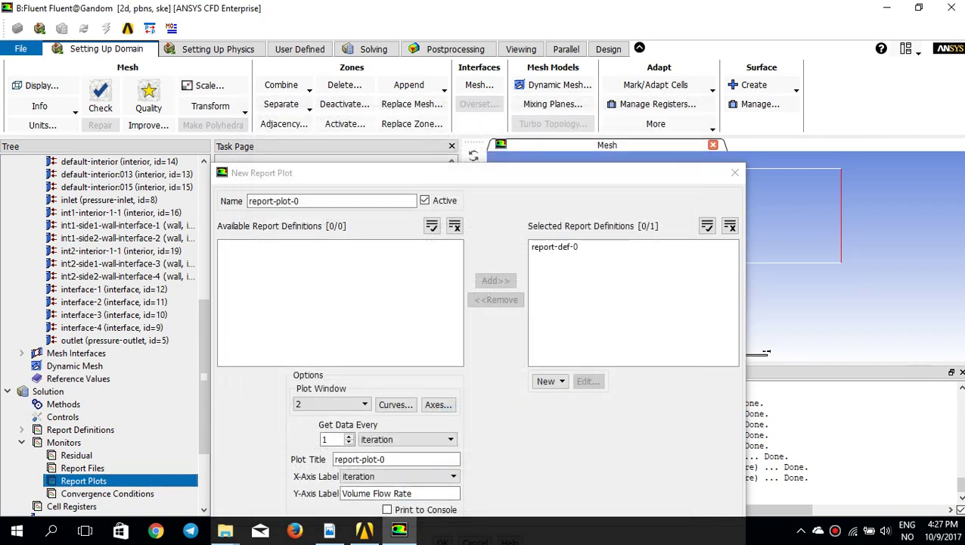
Accept the new report plot with its default name, plot window and iteration settings.
{"action": "left_click_drag", "start_coordinate": [480, 178], "coordinate": [485, 92]}
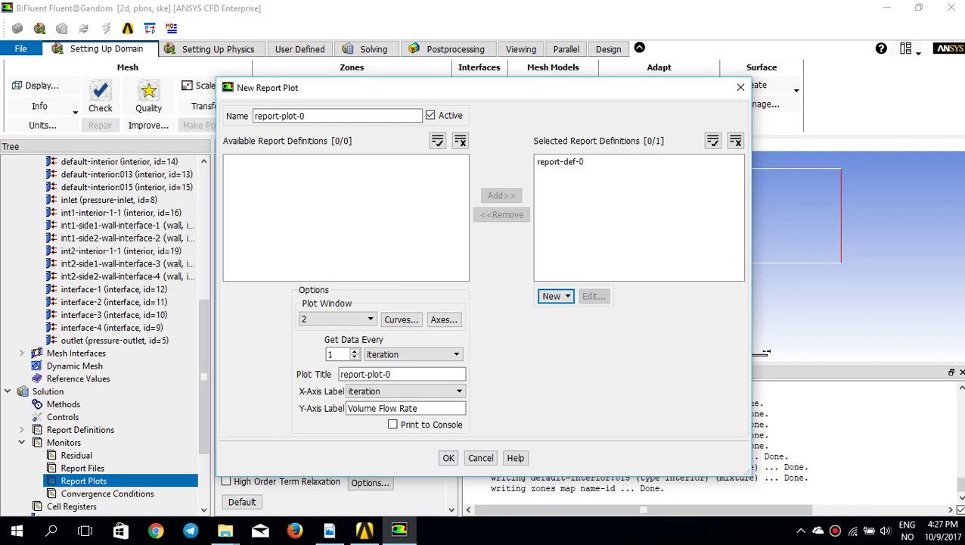
{"action": "key", "text": "shift+Tab"}
{"action": "key", "text": "shift+Tab"}
{"action": "key", "text": "shift+Tab"}
{"action": "key", "text": "shift+Tab"}
{"action": "key", "text": "shift+Tab"}
{"action": "key", "text": "shift+Tab"}
{"action": "key", "text": "shift+Tab"}
{"action": "key", "text": "shift+Tab"}
{"action": "key", "text": "shift+Tab"}
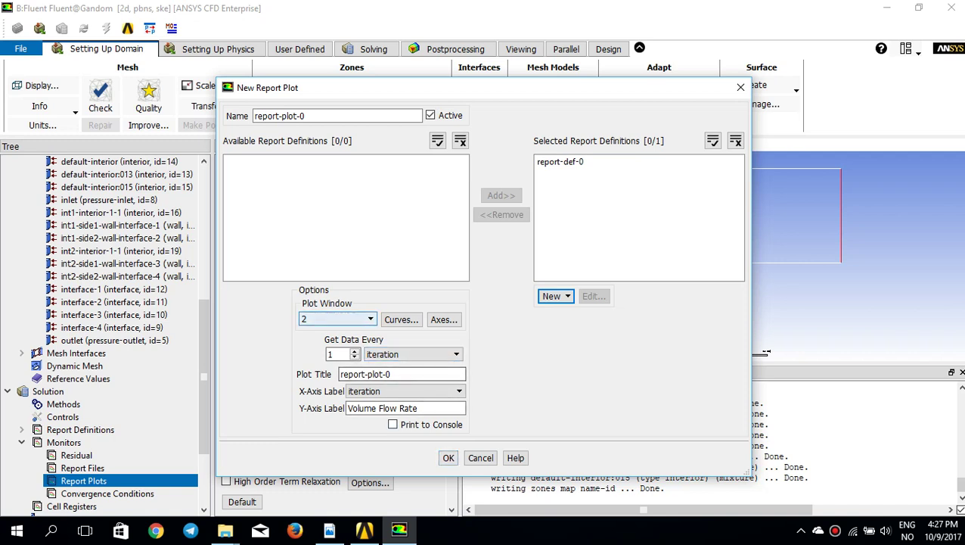
{"action": "key", "text": "Tab"}
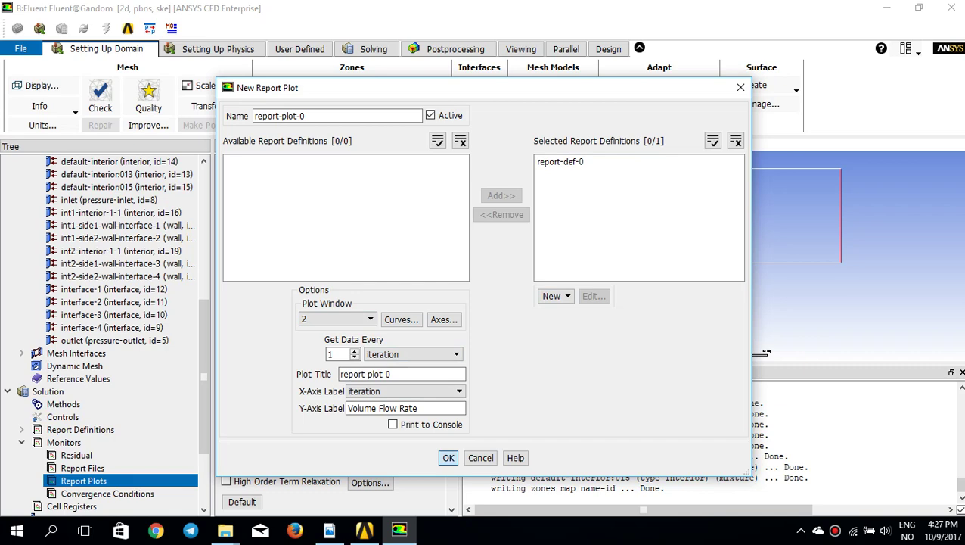
{"action": "key", "text": "Return"}
Initialize the solution with the Hybrid Initialization method.
{"action": "scroll", "coordinate": [106, 417], "scroll_direction": "down", "scroll_amount": 3}
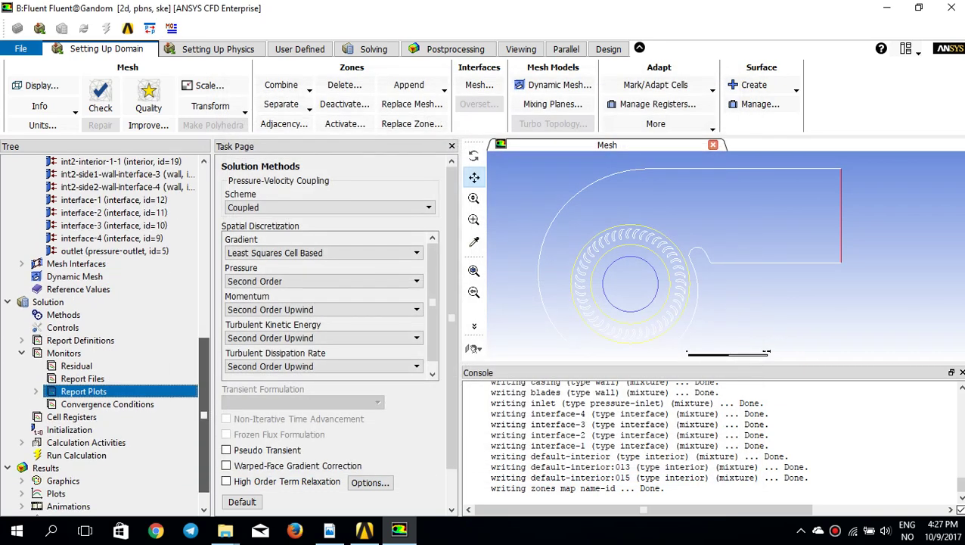
{"action": "left_click", "coordinate": [34, 416]}
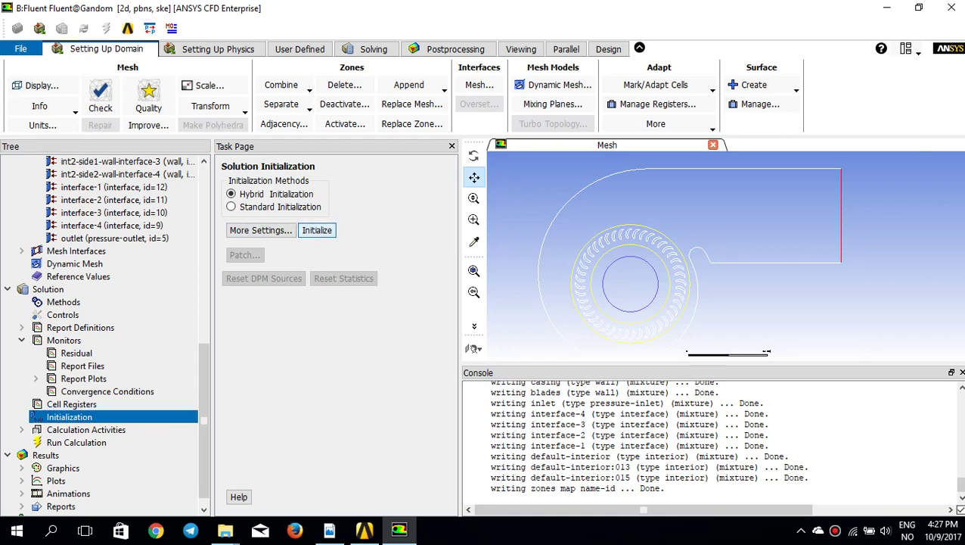
{"action": "left_click", "coordinate": [317, 230]}
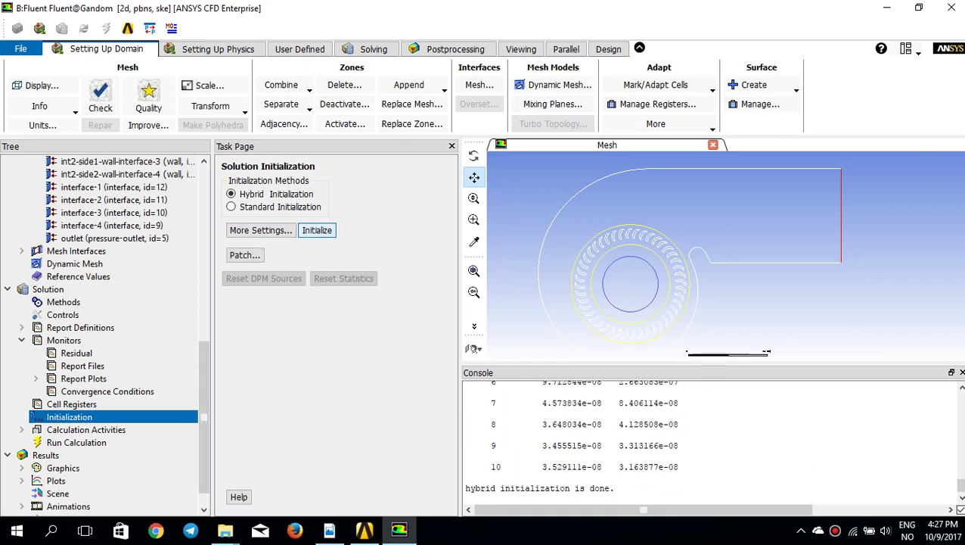
Run the calculation for 150 iterations and dismiss the completion notice.
{"action": "left_click", "coordinate": [77, 442]}
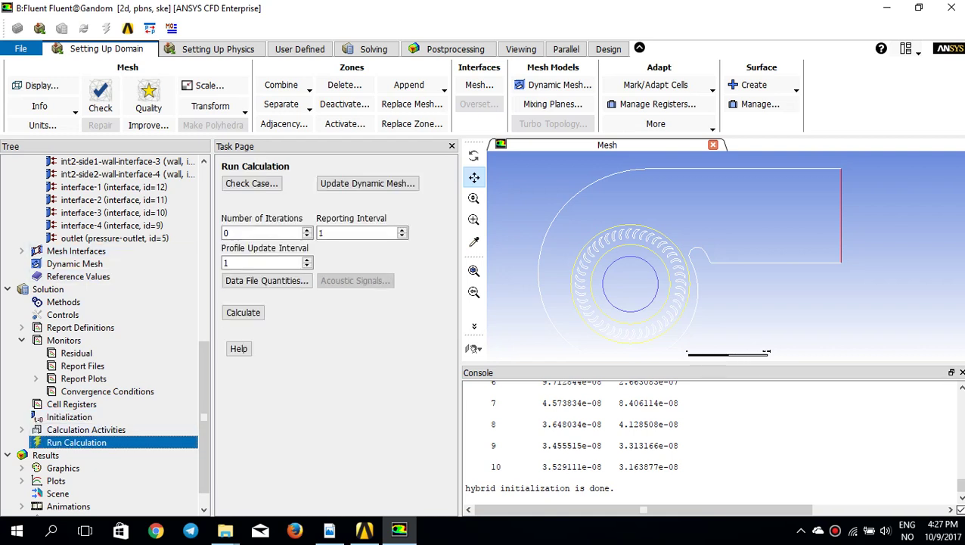
{"action": "type", "text": "150"}
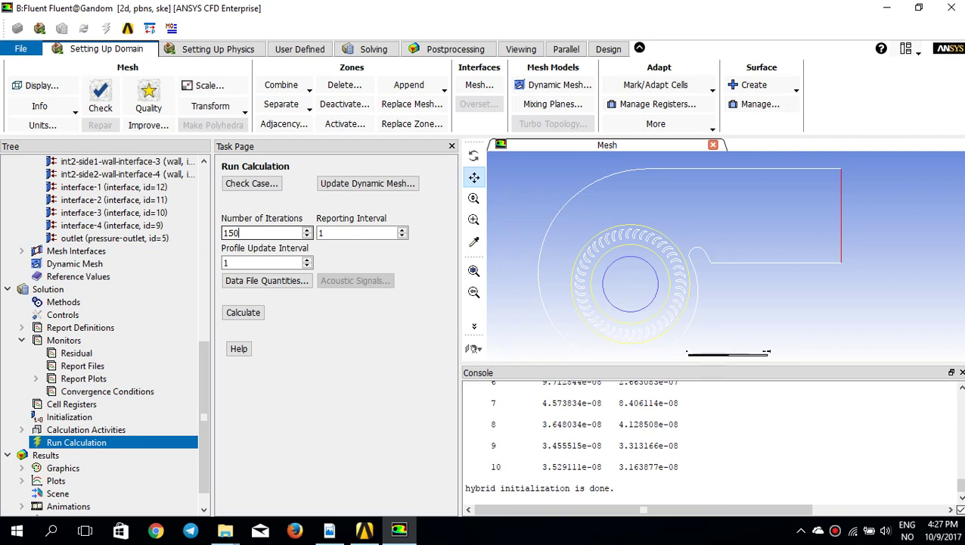
{"action": "left_click", "coordinate": [243, 313]}
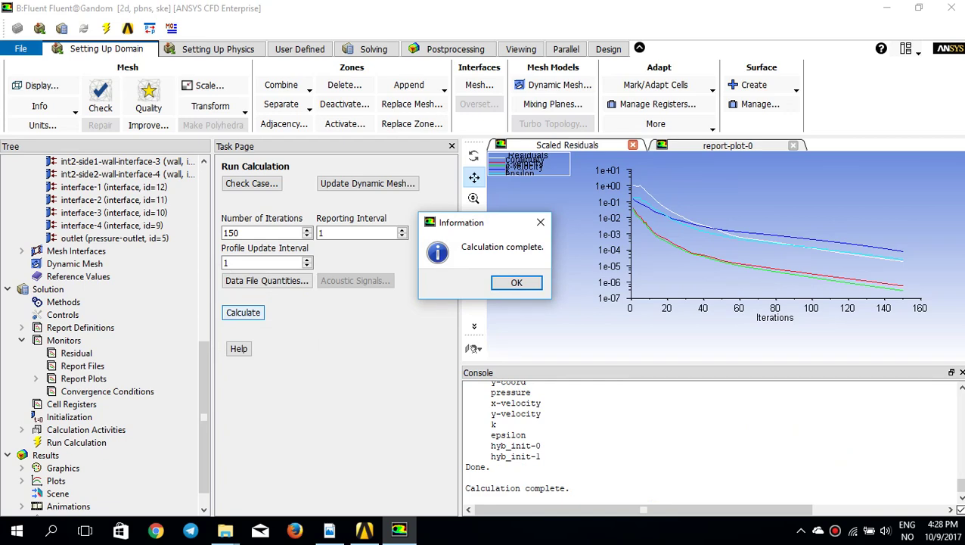
{"action": "left_click", "coordinate": [517, 282]}
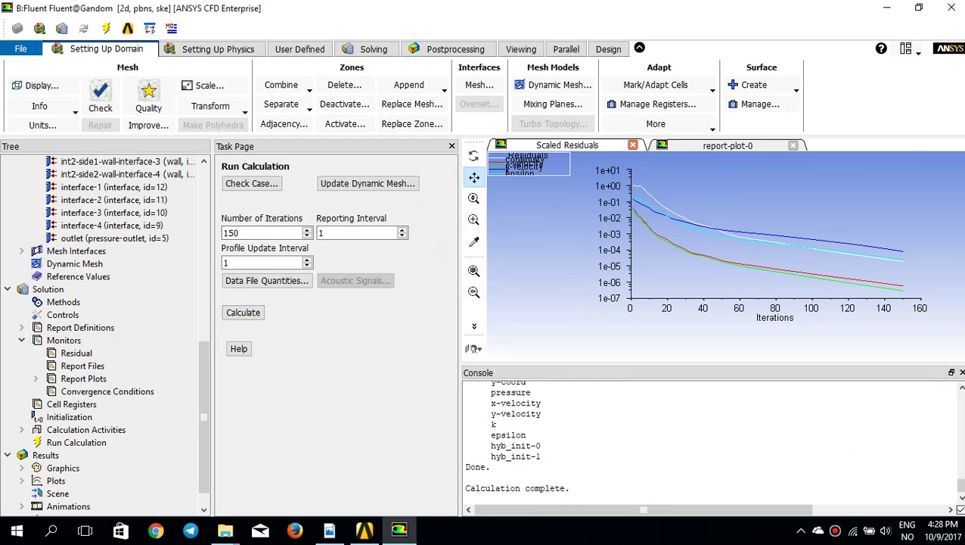
Create and display a filled contour plot of static pressure, and inspect the flow field around the rotor blades.
{"action": "left_click", "coordinate": [454, 49]}
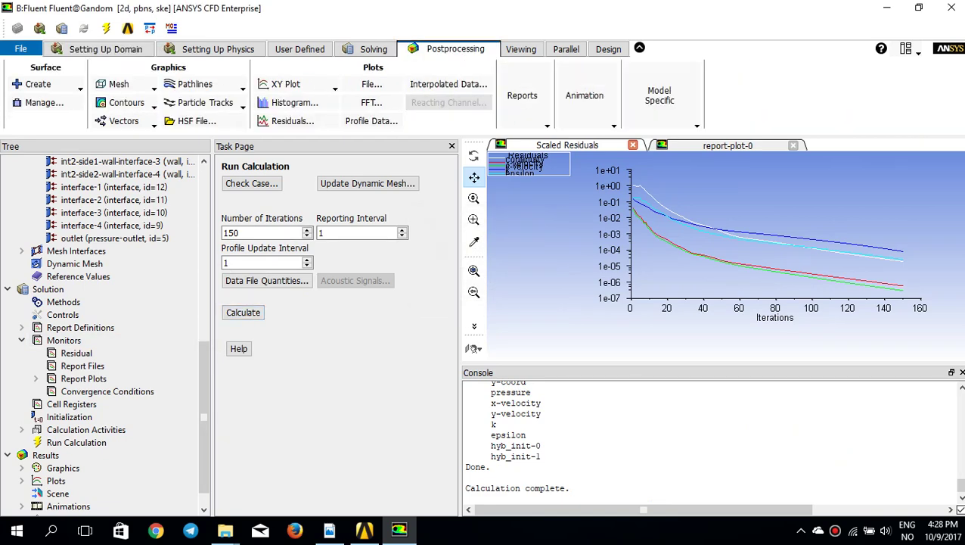
{"action": "left_click", "coordinate": [126, 102]}
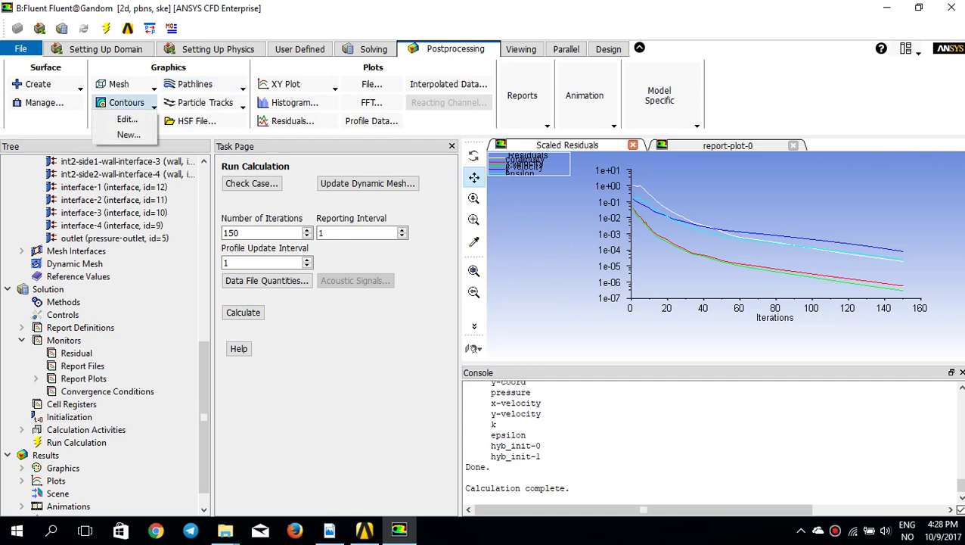
{"action": "left_click", "coordinate": [128, 135]}
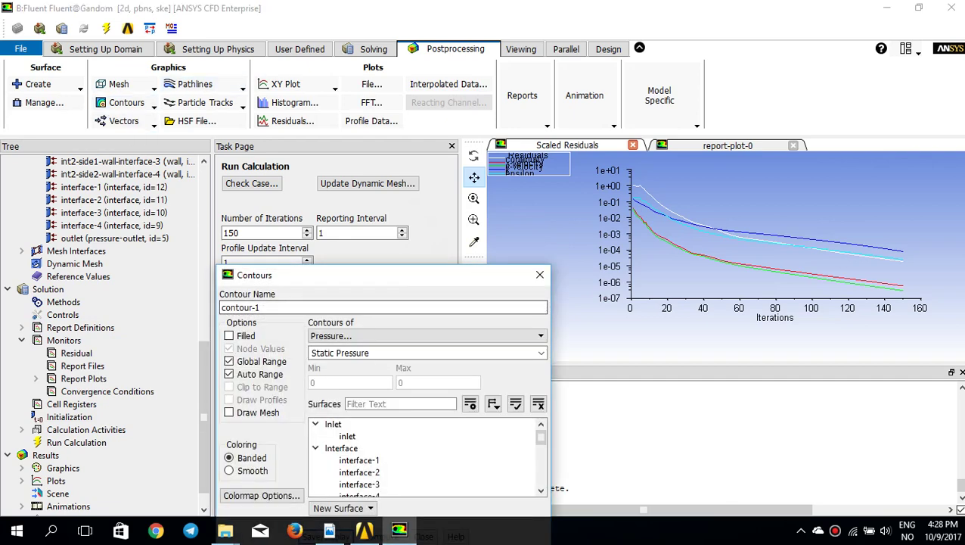
{"action": "left_click_drag", "start_coordinate": [355, 275], "coordinate": [321, 111]}
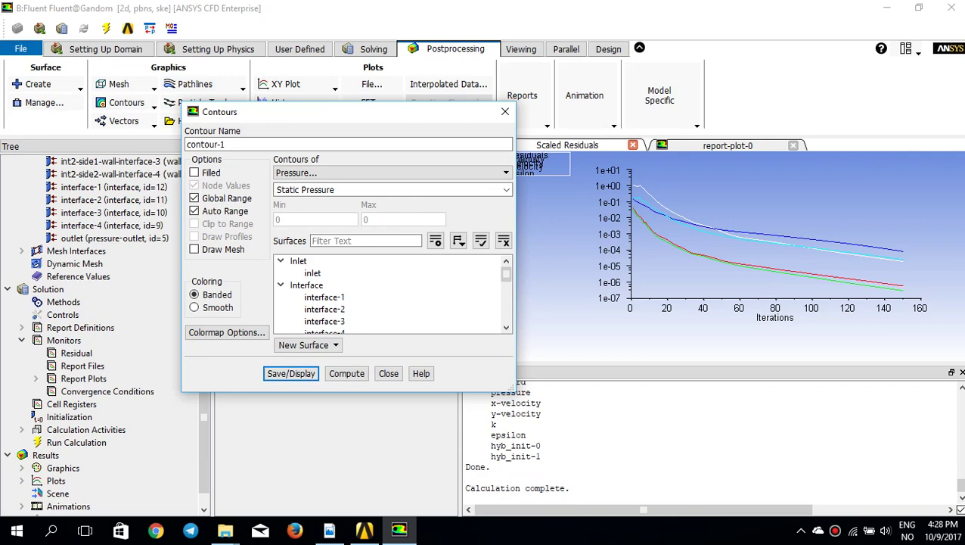
{"action": "left_click", "coordinate": [194, 173]}
{"action": "left_click", "coordinate": [290, 373]}
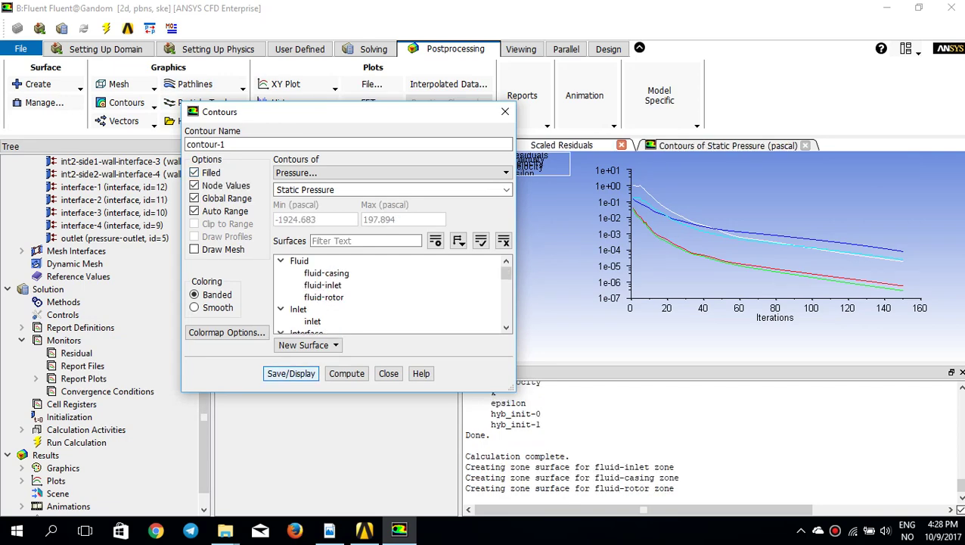
{"action": "left_click", "coordinate": [505, 111]}
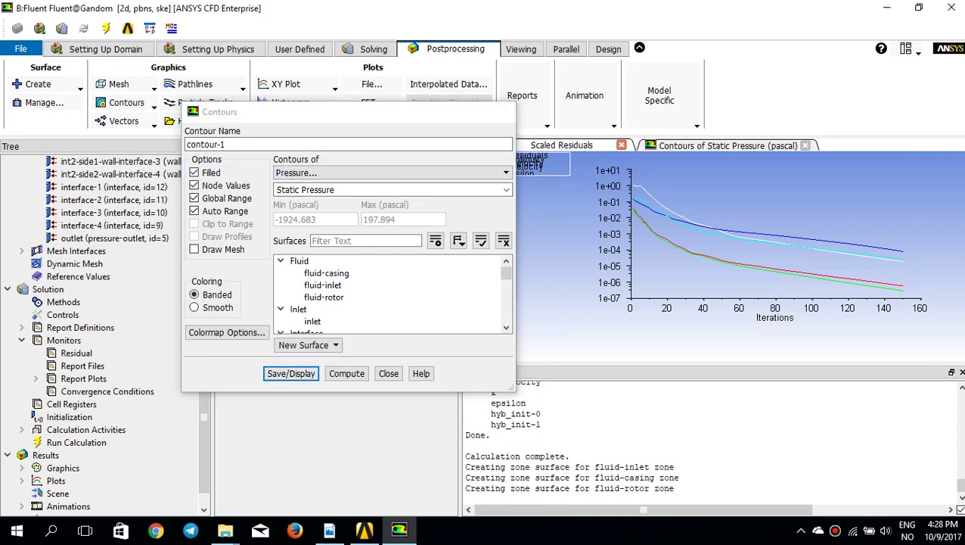
{"action": "scroll", "coordinate": [712, 258], "scroll_direction": "up", "scroll_amount": 3}
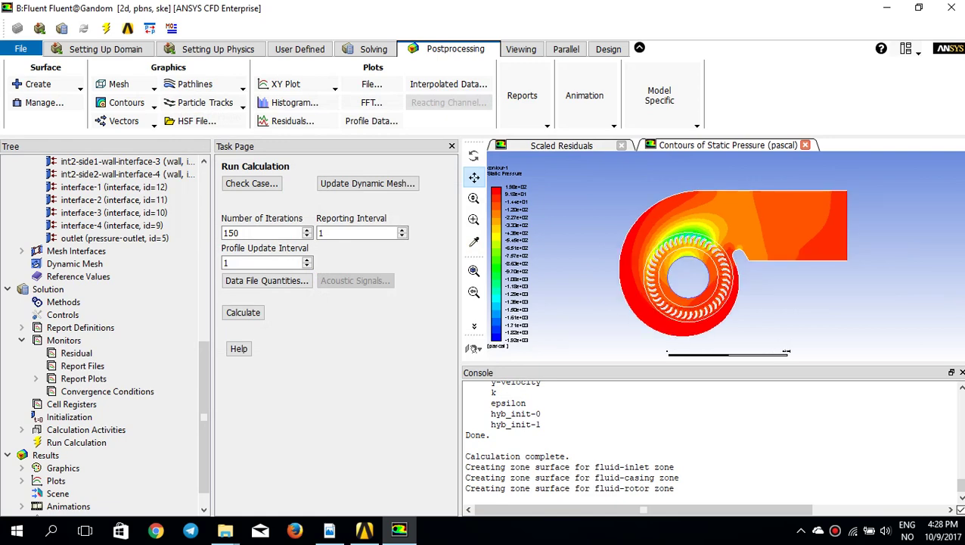
{"action": "scroll", "coordinate": [722, 256], "scroll_direction": "up", "scroll_amount": 2}
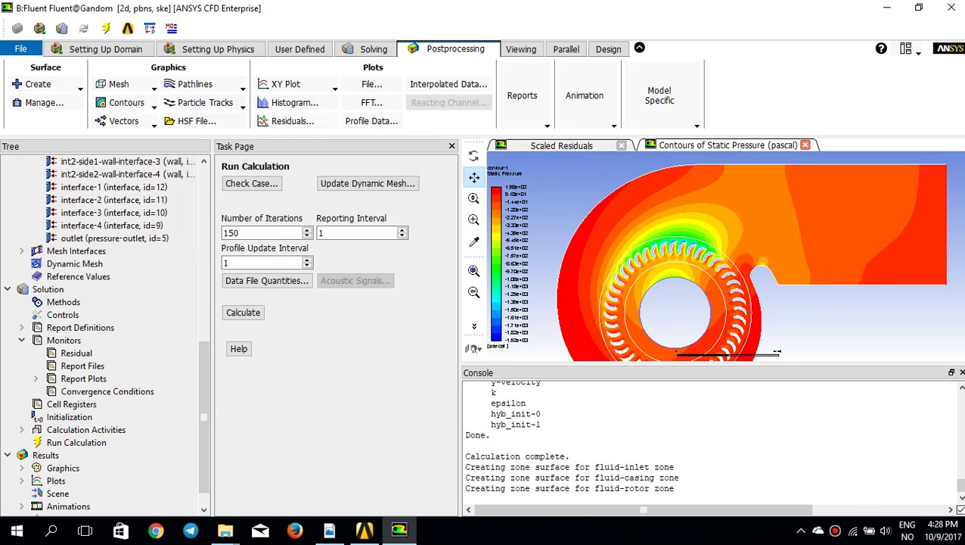
{"action": "scroll", "coordinate": [673, 280], "scroll_direction": "up", "scroll_amount": 2}
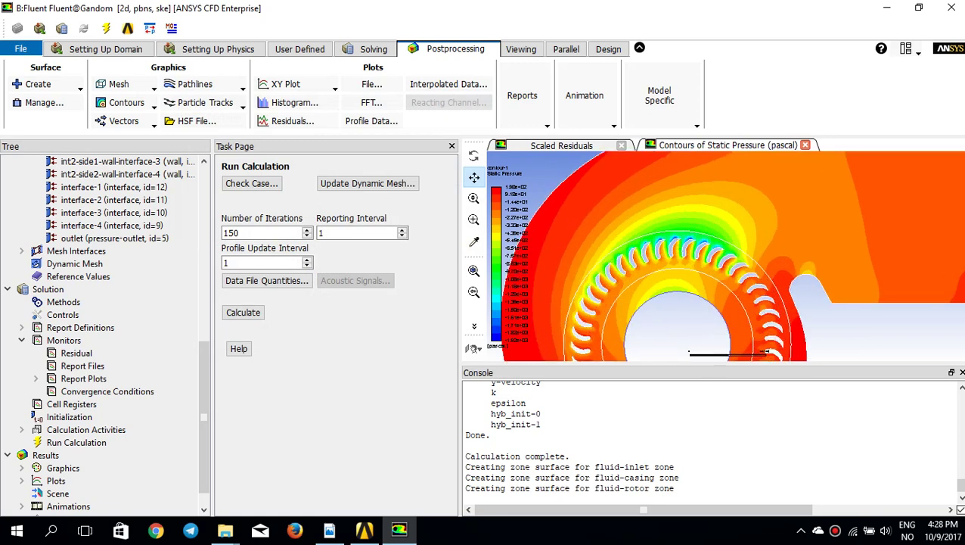
{"action": "scroll", "coordinate": [712, 257], "scroll_direction": "down", "scroll_amount": 2}
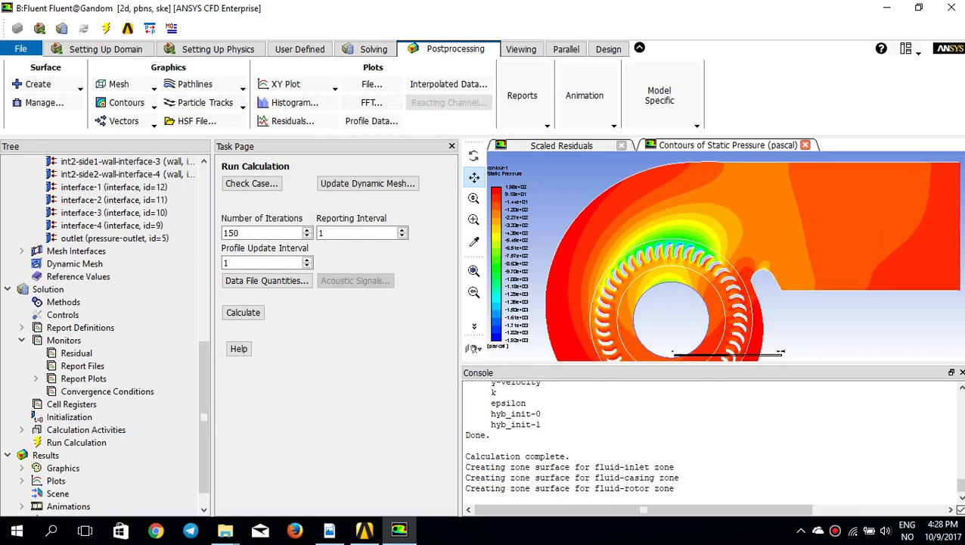
{"action": "left_click_drag", "start_coordinate": [727, 295], "coordinate": [752, 283]}
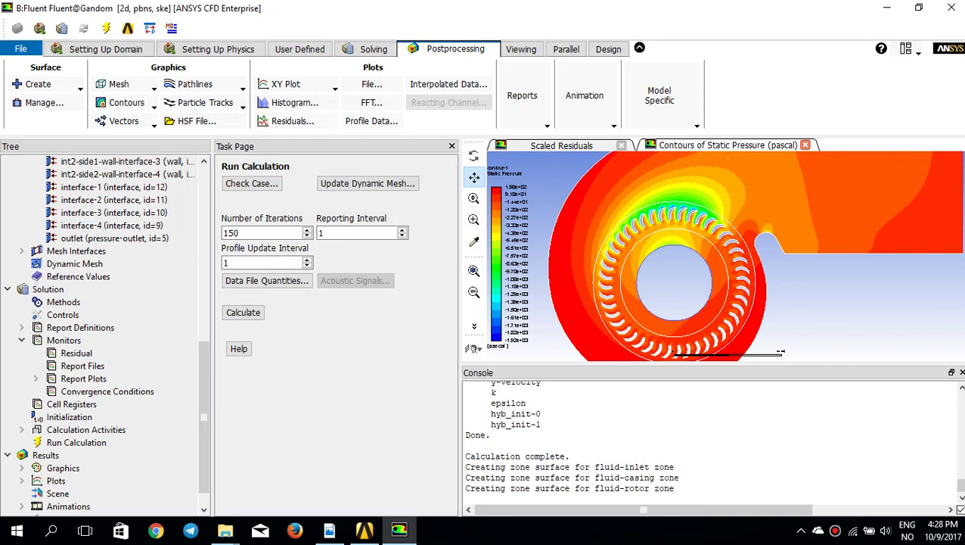
Create and display a second filled contour plot showing velocity magnitude, and close the contour settings.
{"action": "left_click", "coordinate": [121, 102]}
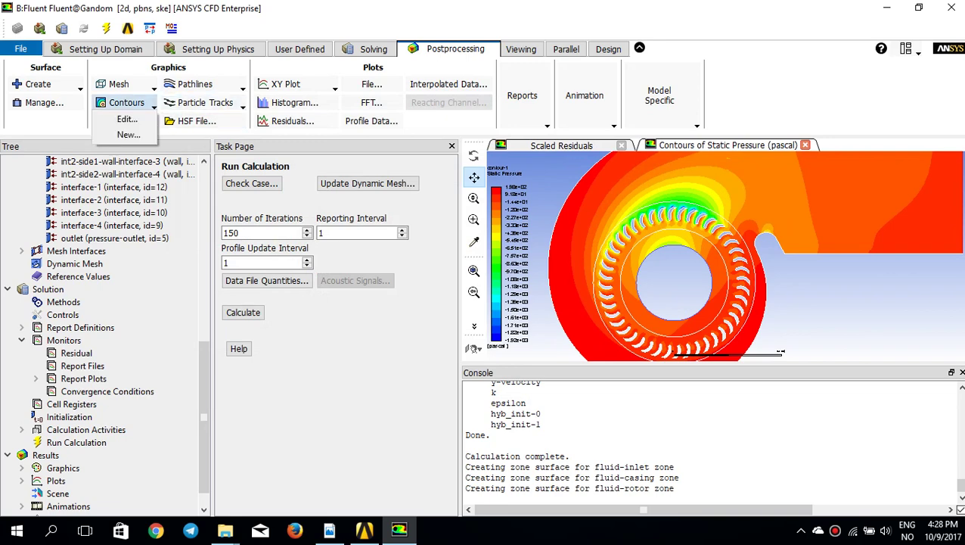
{"action": "left_click", "coordinate": [113, 134]}
{"action": "left_click", "coordinate": [340, 173]}
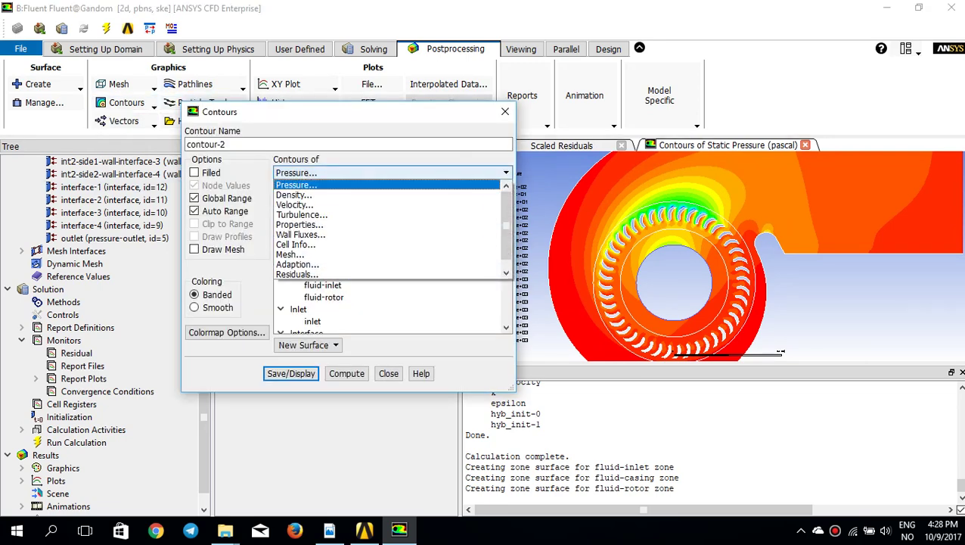
{"action": "left_click", "coordinate": [326, 203]}
{"action": "left_click", "coordinate": [291, 373]}
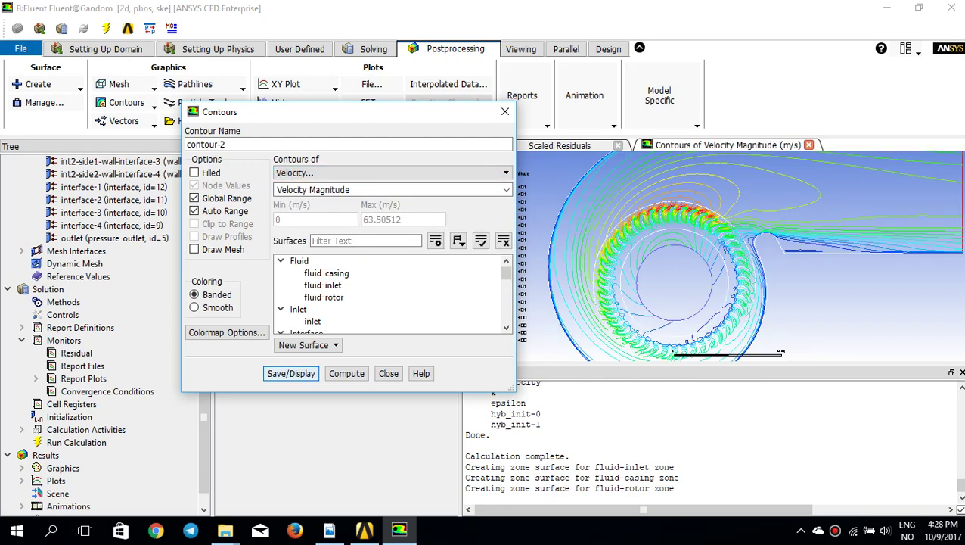
{"action": "left_click", "coordinate": [194, 173]}
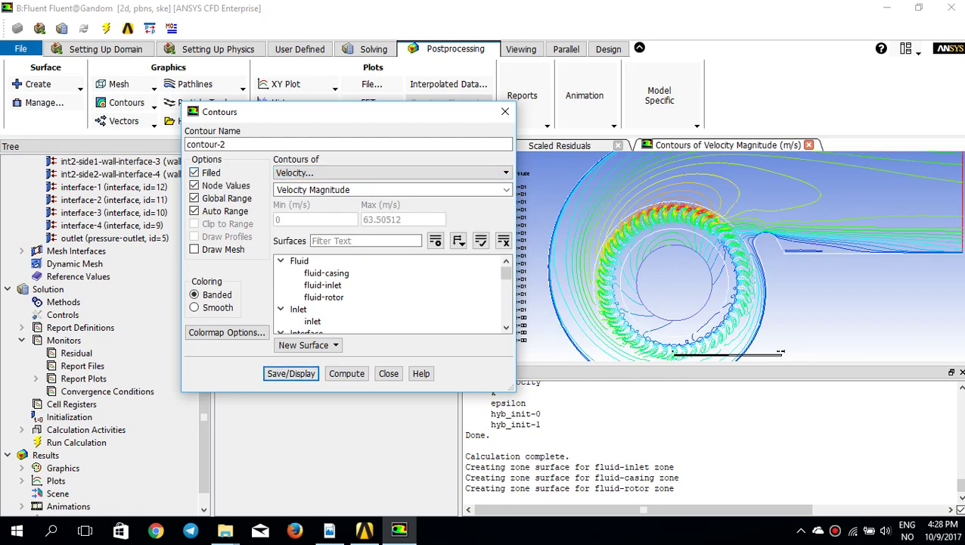
{"action": "left_click", "coordinate": [291, 373]}
{"action": "left_click", "coordinate": [505, 111]}
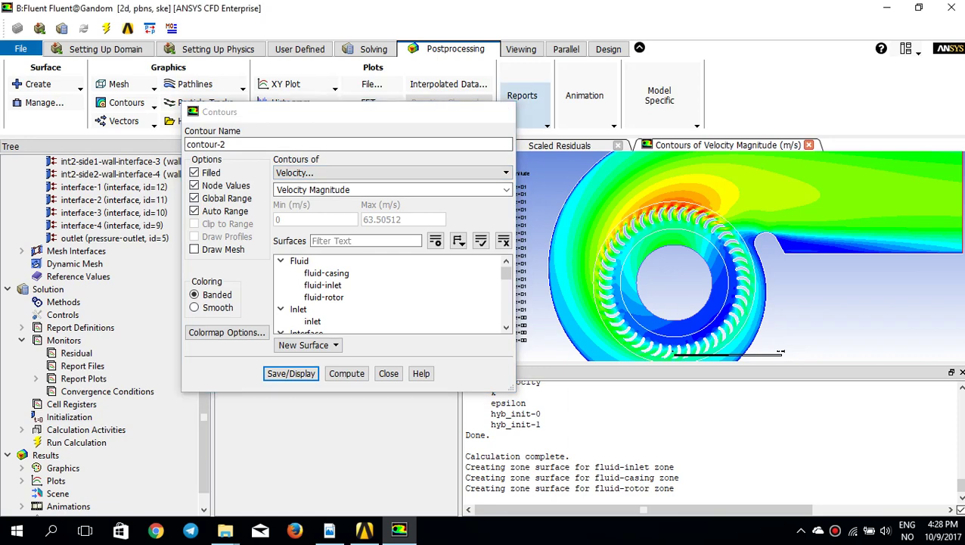
Create and display a vector plot of velocity colored by velocity magnitude with arrow style, and close the vector settings.
{"action": "left_click_drag", "start_coordinate": [711, 257], "coordinate": [678, 235]}
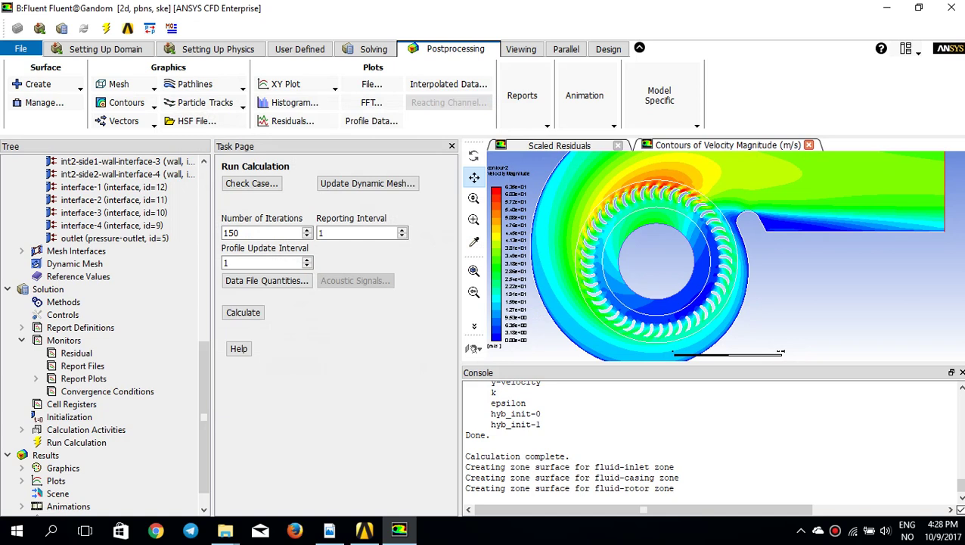
{"action": "scroll", "coordinate": [649, 195], "scroll_direction": "down", "scroll_amount": 1}
{"action": "left_click_drag", "start_coordinate": [649, 195], "coordinate": [652, 237]}
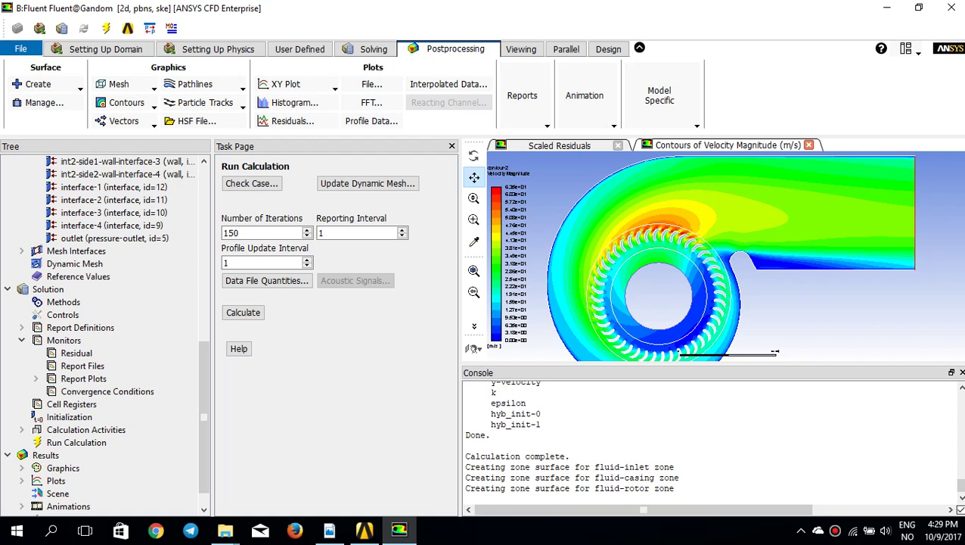
{"action": "left_click", "coordinate": [125, 121]}
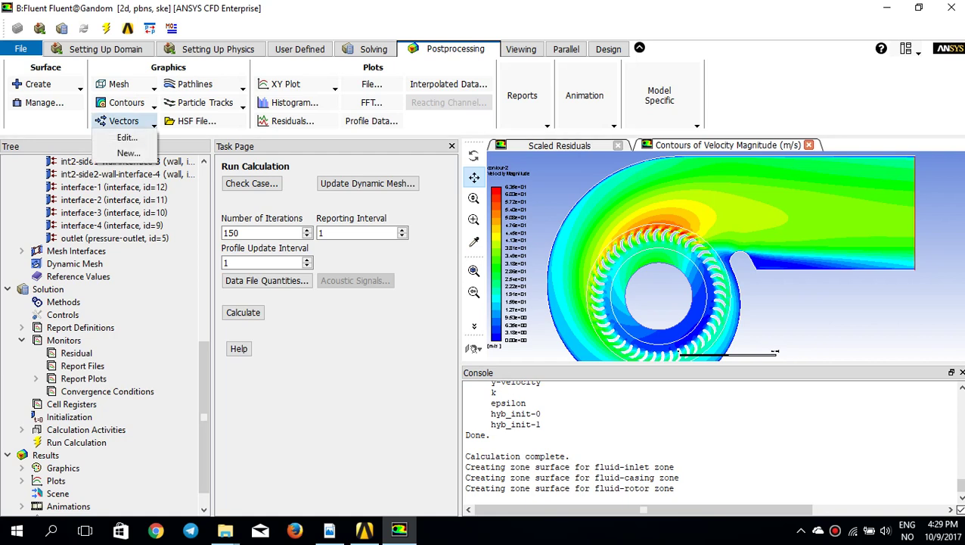
{"action": "left_click", "coordinate": [128, 154]}
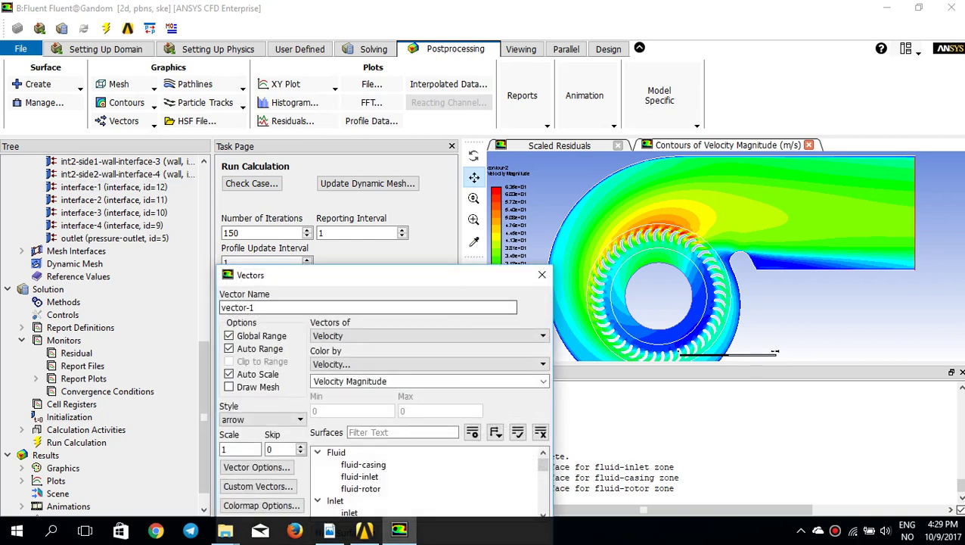
{"action": "left_click_drag", "start_coordinate": [385, 308], "coordinate": [361, 195]}
{"action": "left_click", "coordinate": [327, 470]}
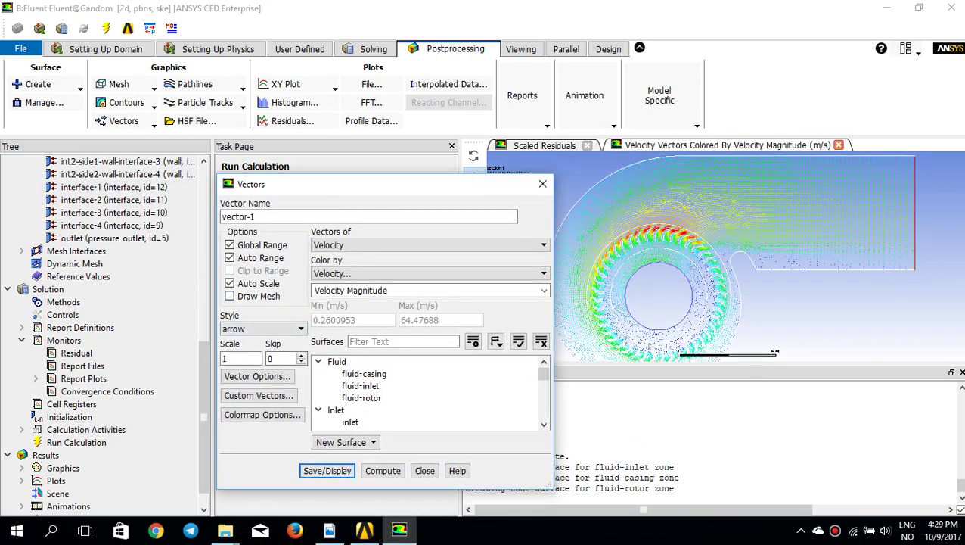
{"action": "left_click", "coordinate": [424, 471]}
Examine the velocity vectors between the rotor blades and around the blower's inlet region.
{"action": "scroll", "coordinate": [677, 238], "scroll_direction": "up", "scroll_amount": 8}
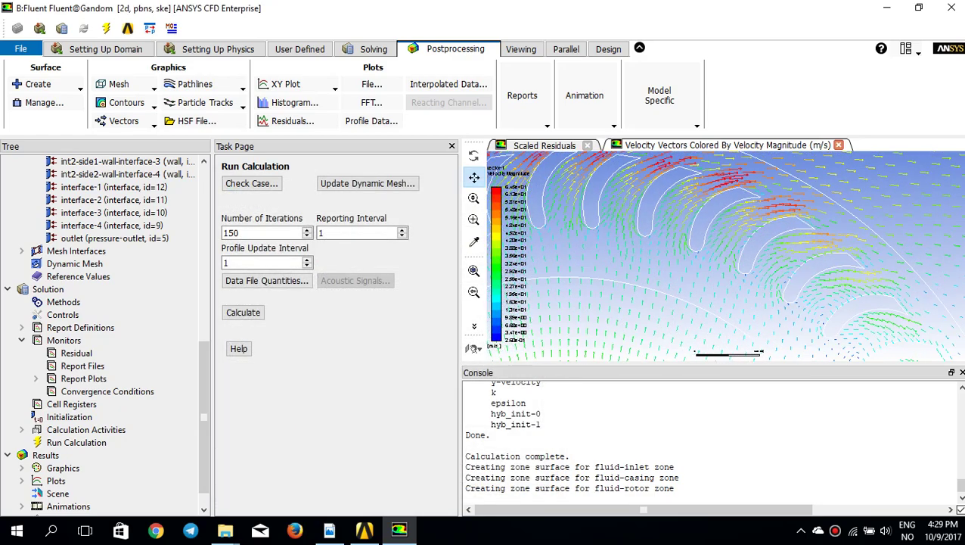
{"action": "left_click_drag", "start_coordinate": [677, 238], "coordinate": [893, 278]}
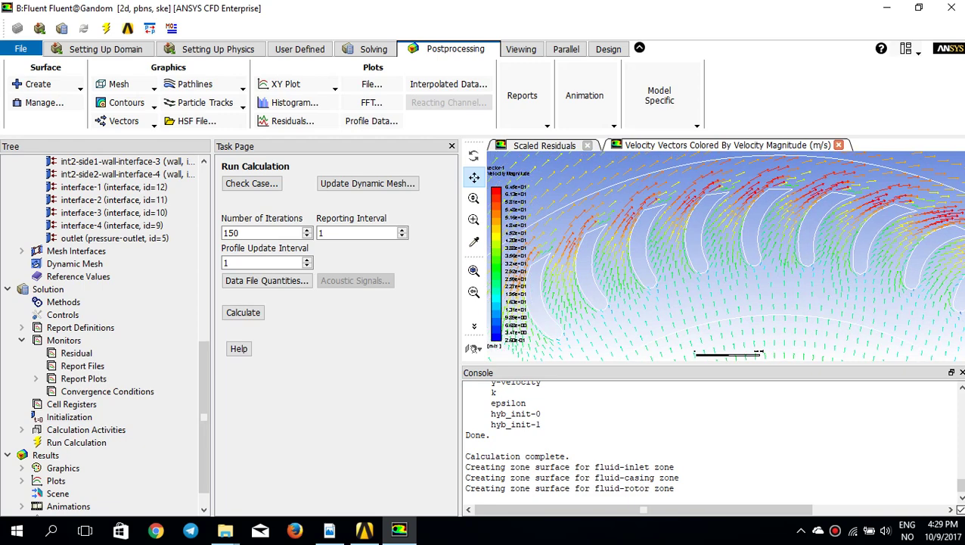
{"action": "scroll", "coordinate": [677, 279], "scroll_direction": "down", "scroll_amount": 3}
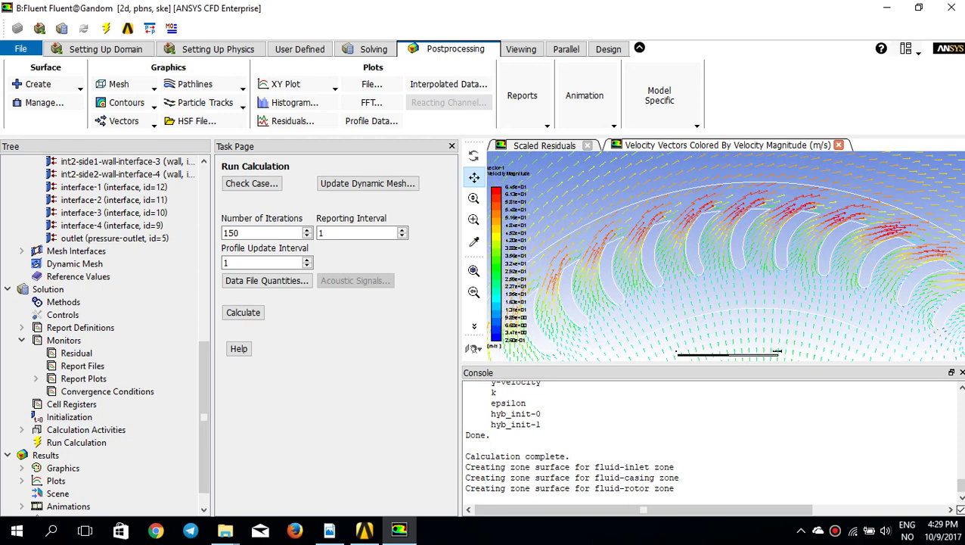
{"action": "scroll", "coordinate": [715, 250], "scroll_direction": "down", "scroll_amount": 3}
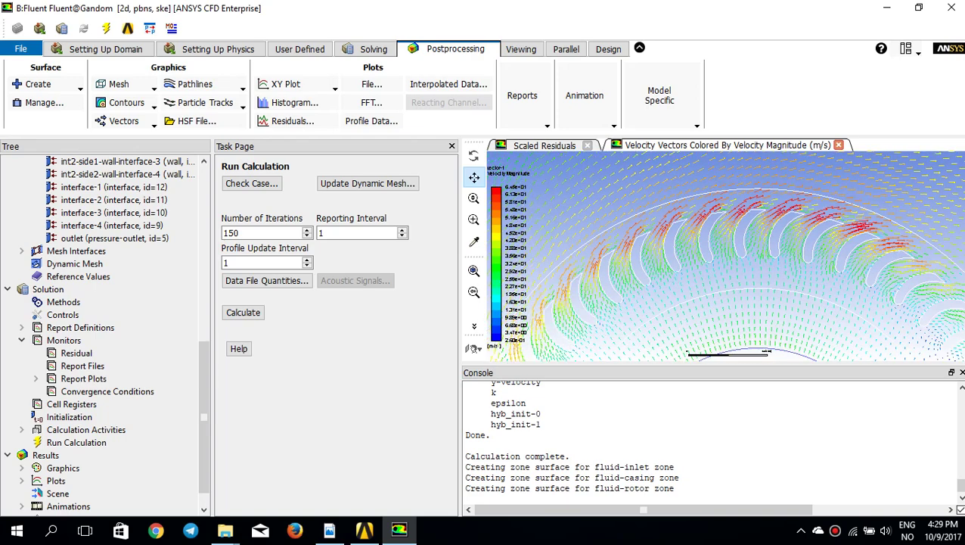
{"action": "scroll", "coordinate": [715, 250], "scroll_direction": "down", "scroll_amount": 3}
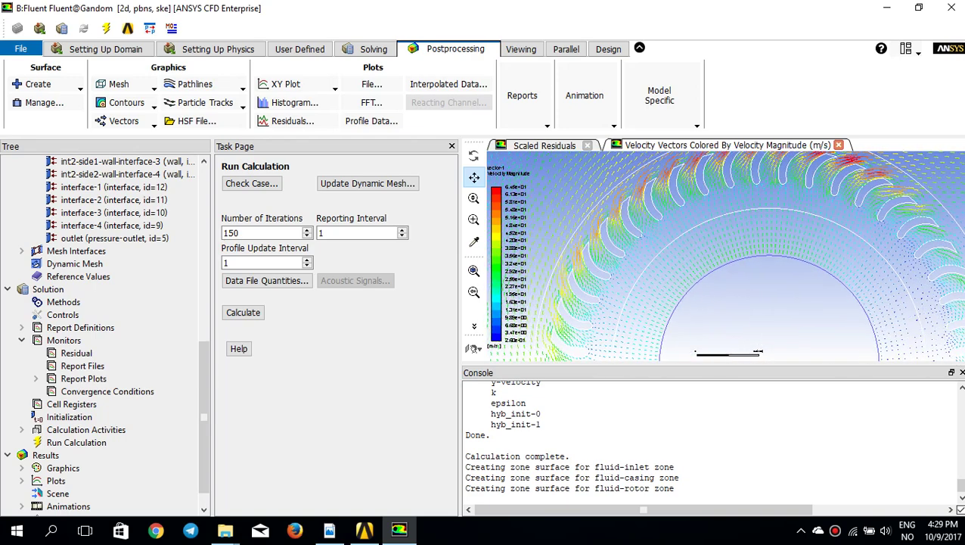